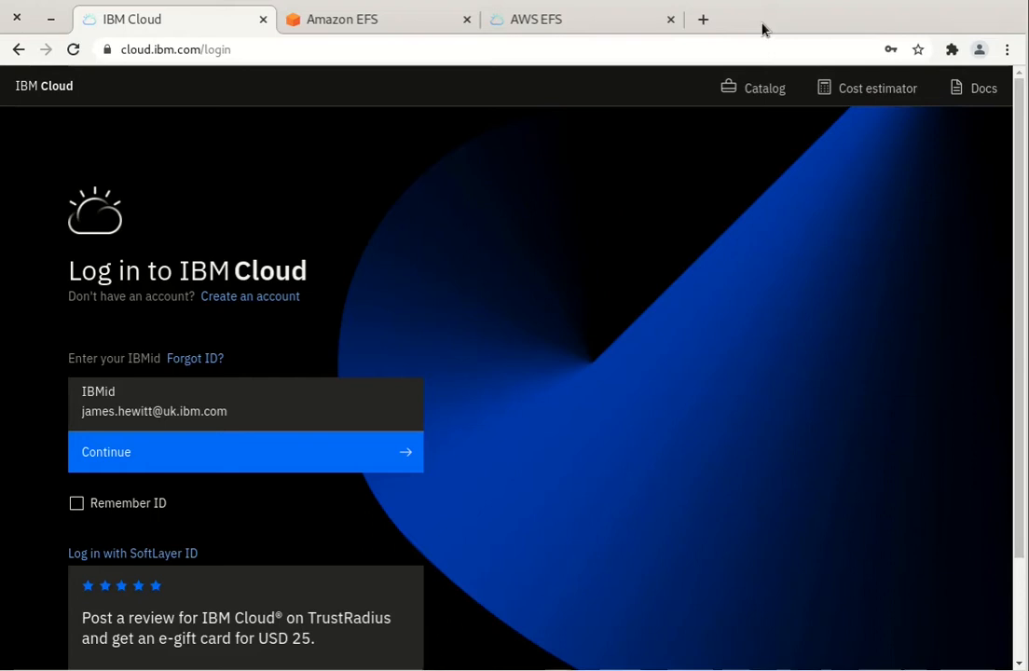
# Submit the IBMid, then sign in on the w3id page with the saved credentials
pyautogui.click(256, 468)
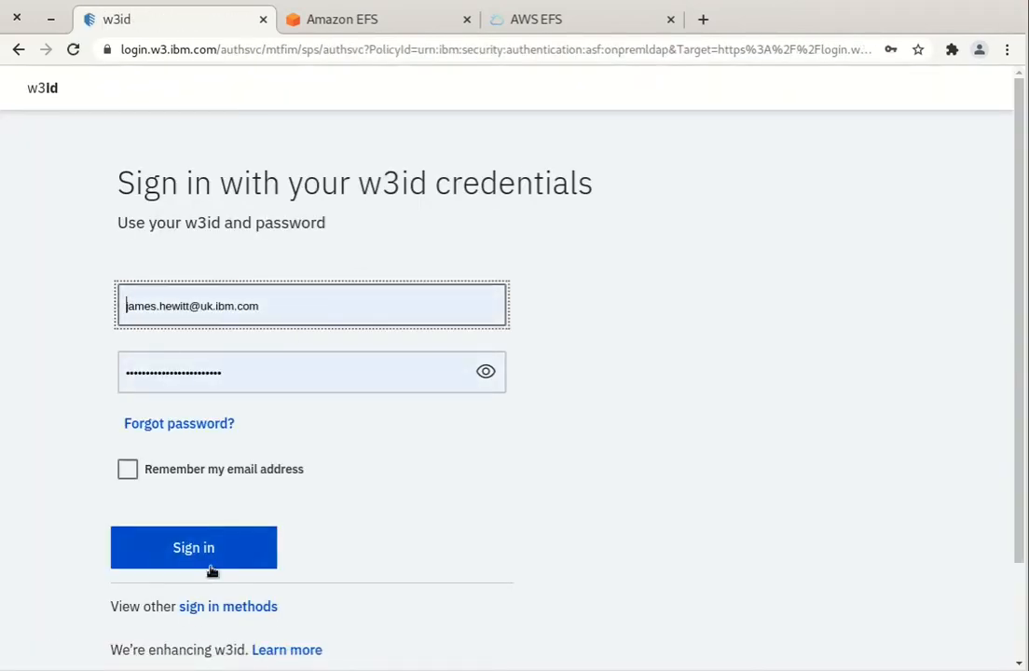
pyautogui.click(212, 562)
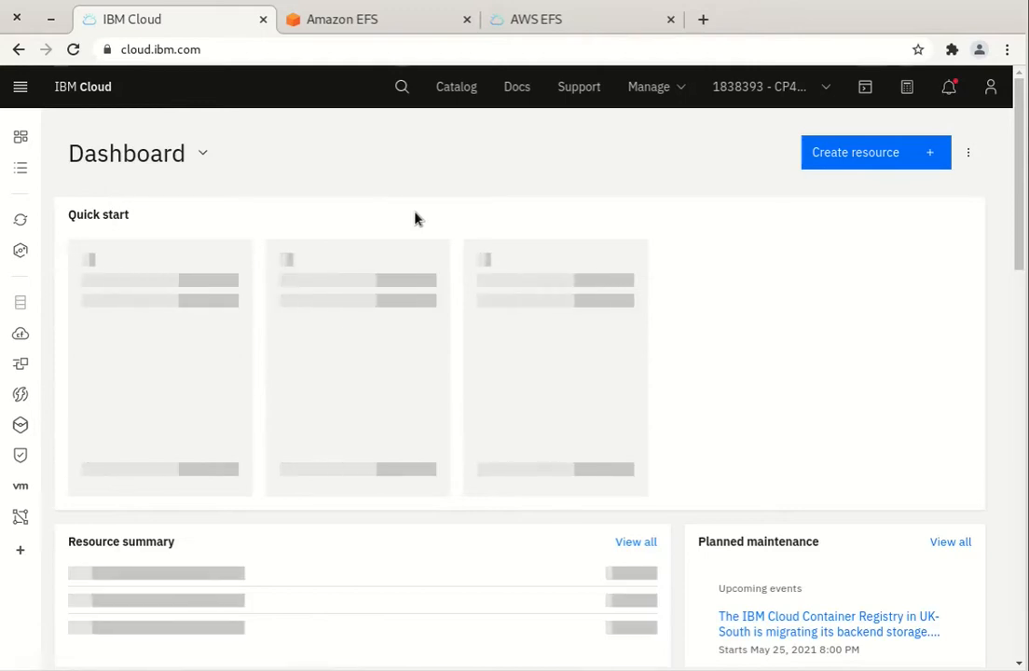
# From the menu, go to OpenShift Clusters, filter by 'aas', and open aas-aws-london-dev-cluster2
pyautogui.click(20, 86)
pyautogui.moveTo(143, 264)
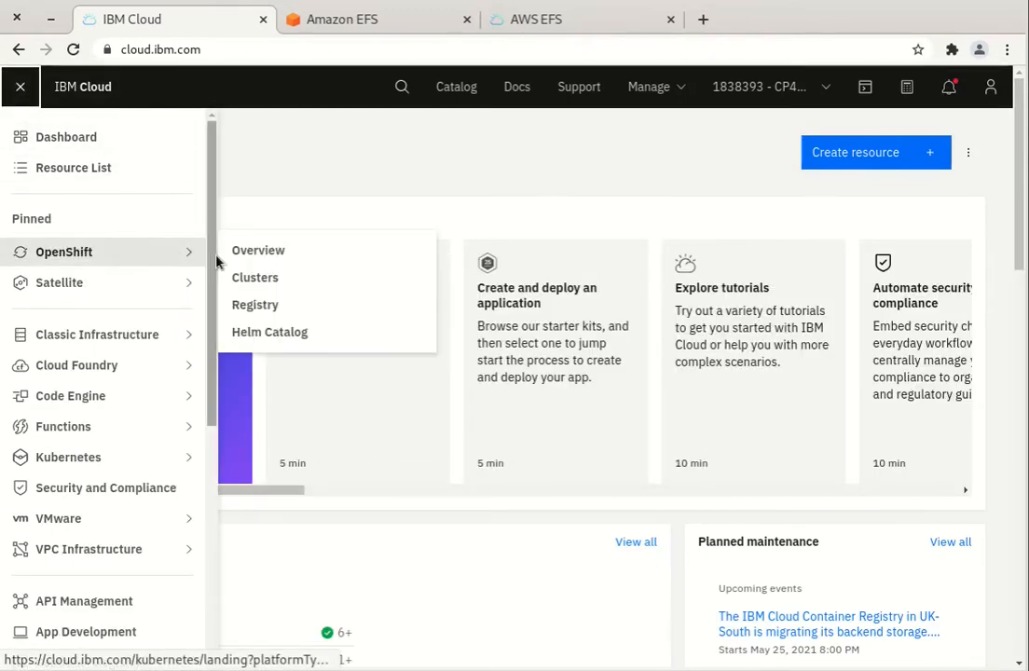
pyautogui.click(286, 279)
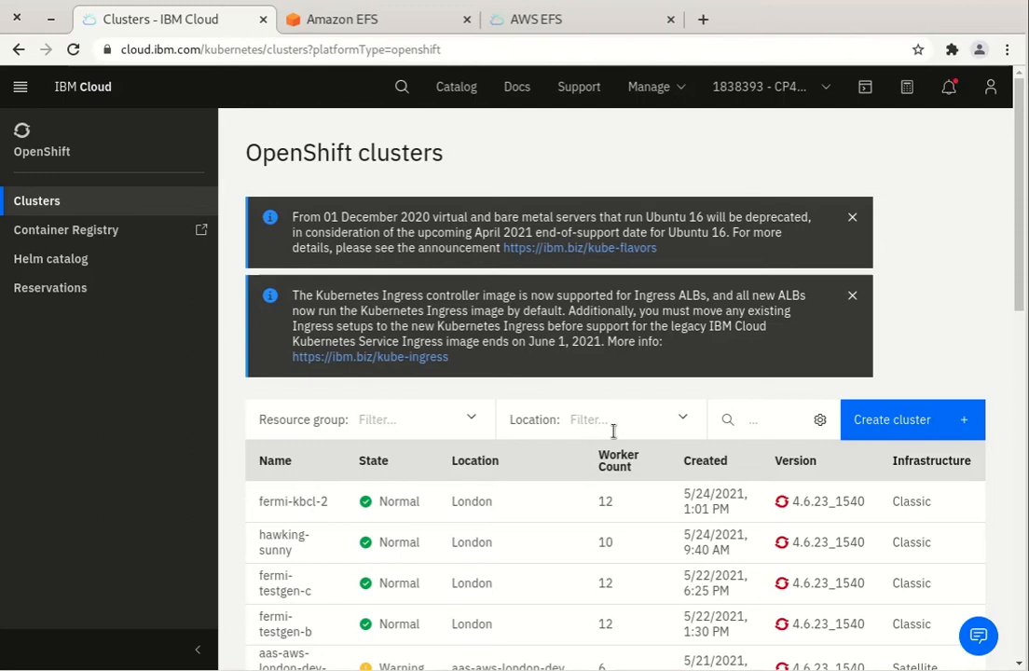
pyautogui.click(769, 421)
pyautogui.write('aas')
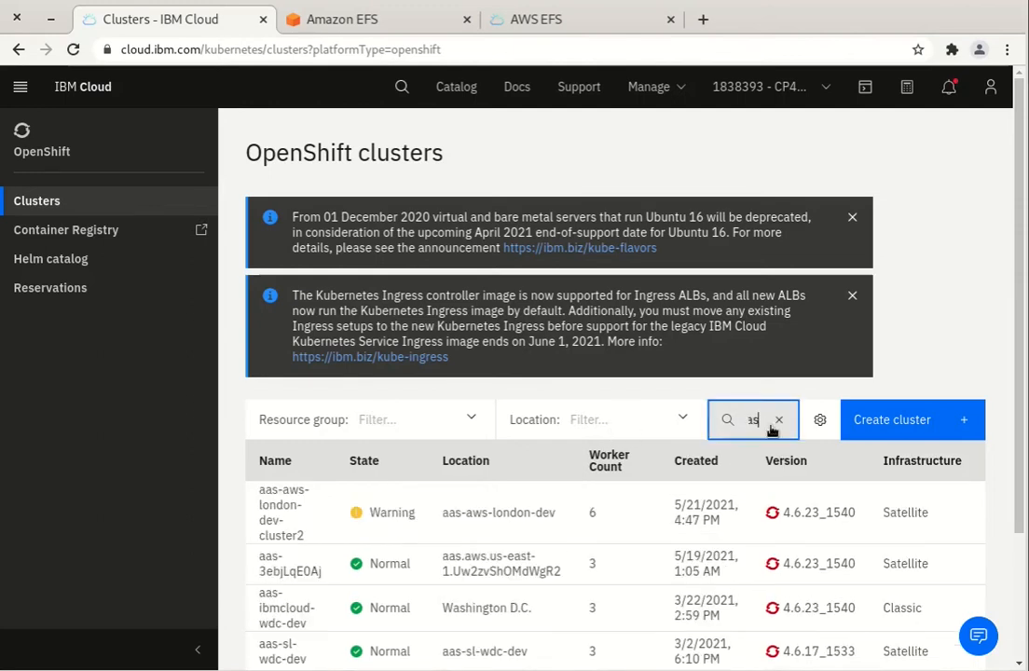
pyautogui.click(413, 517)
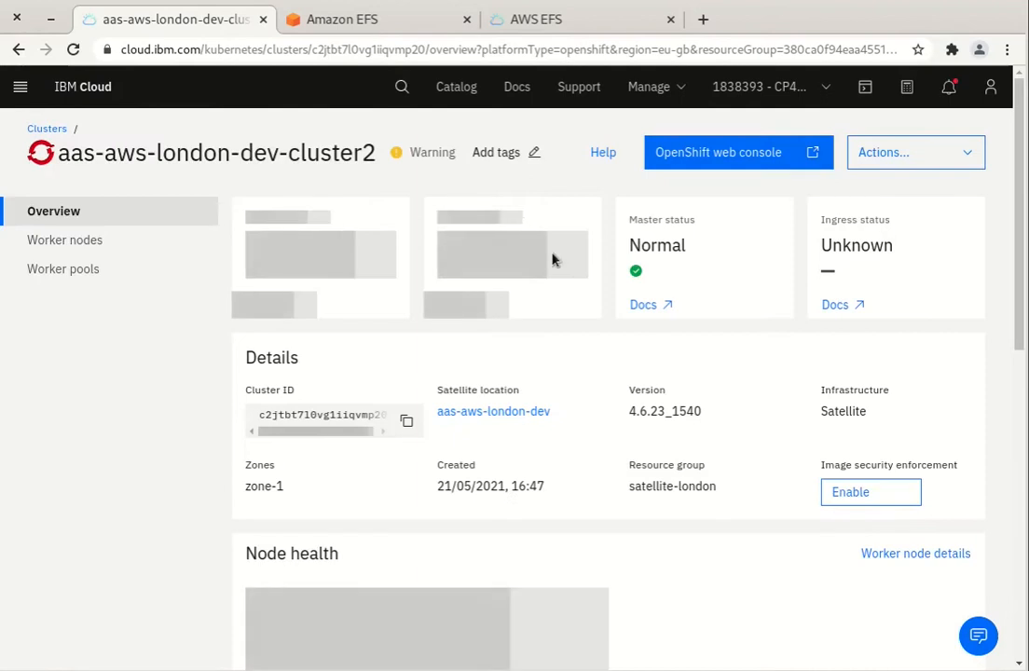
# Launch the OpenShift web console from the cluster's overview page
pyautogui.click(752, 153)
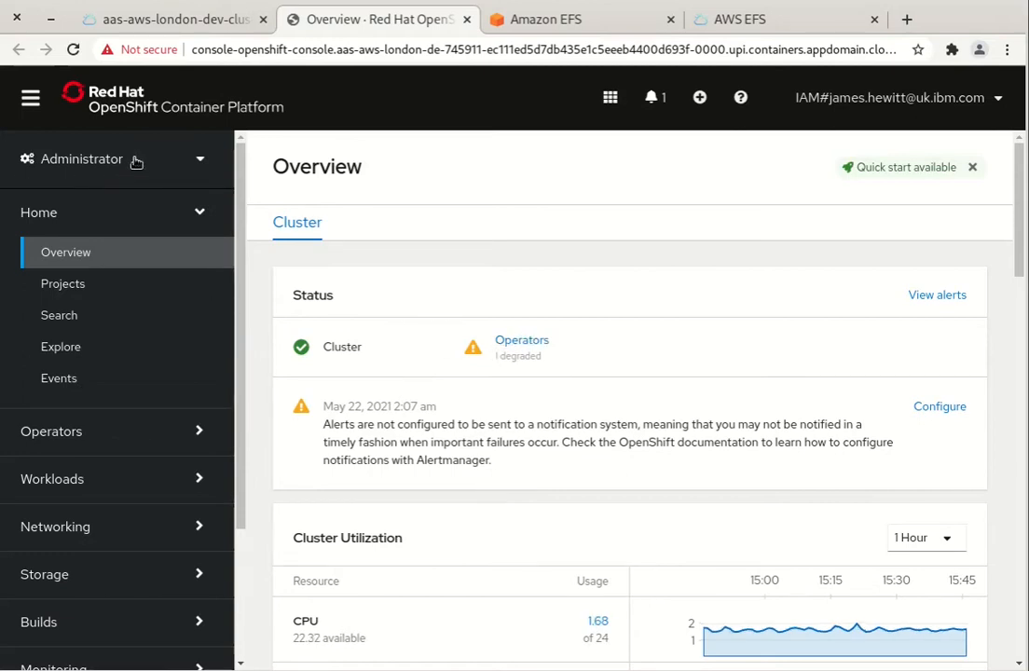
# Switch to the Developer perspective, dismiss the welcome tour, and go to the +Add page
pyautogui.click(136, 162)
pyautogui.click(124, 230)
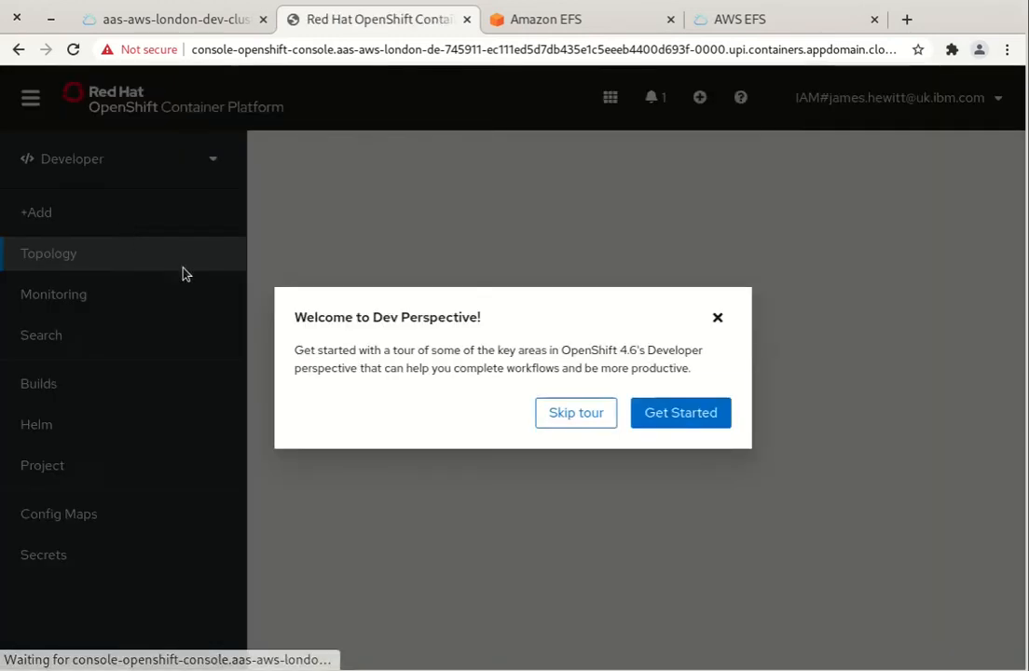
pyautogui.click(700, 417)
pyautogui.click(497, 92)
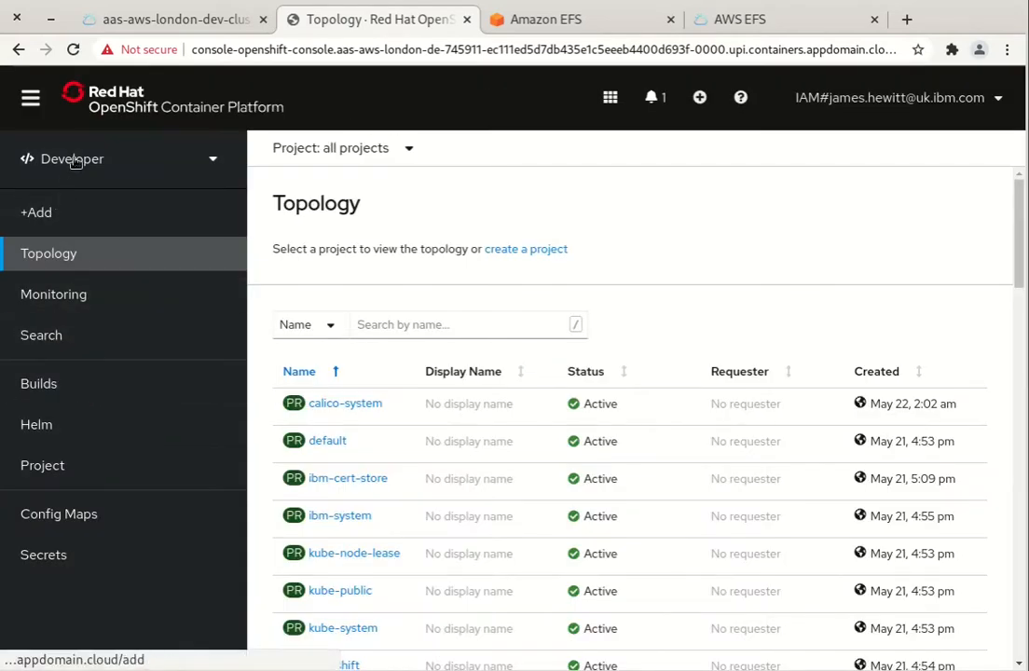
pyautogui.click(71, 216)
pyautogui.click(80, 165)
pyautogui.click(72, 222)
pyautogui.click(41, 217)
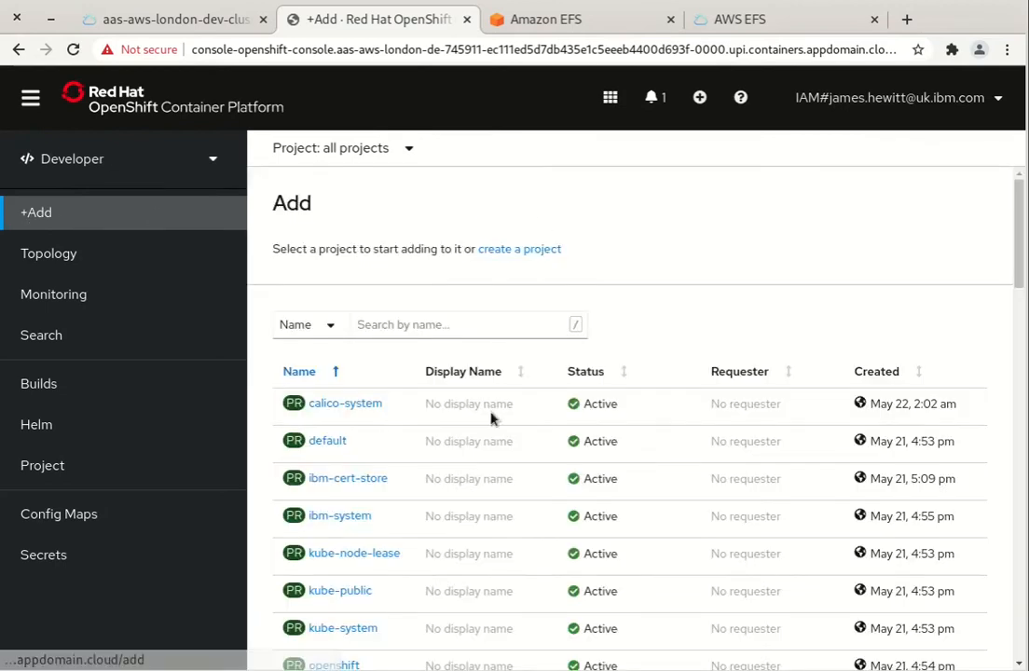
# Browse Helm Charts for the default project filtered by 'ibm' and open Ibm Operator Catalog Enablement
pyautogui.click(328, 446)
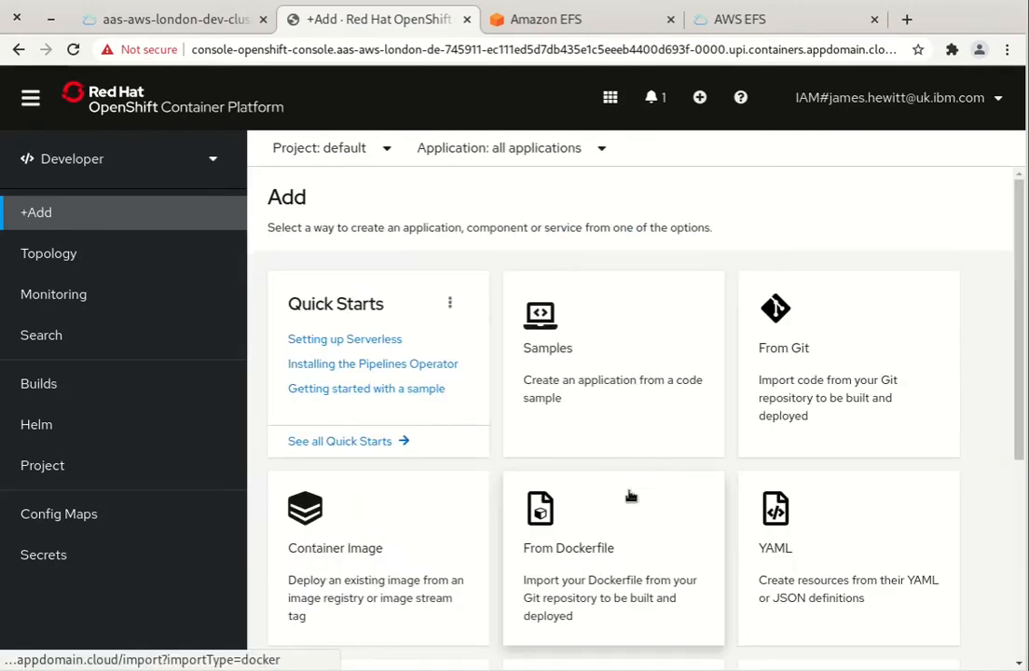
pyautogui.scroll(-4, 634, 485)
pyautogui.click(358, 554)
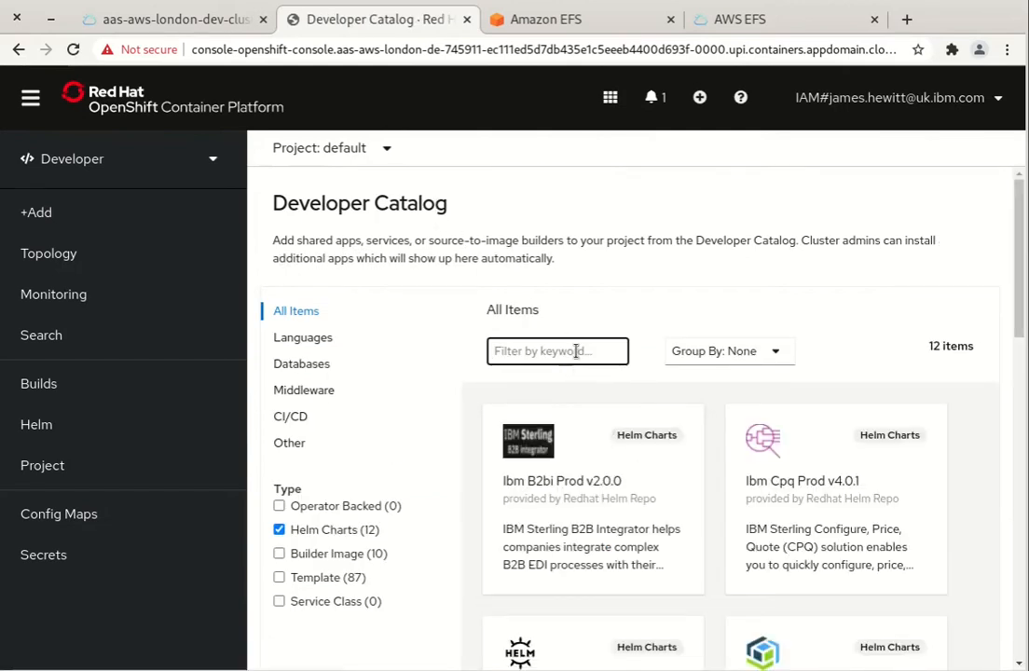
pyautogui.write('ibm')
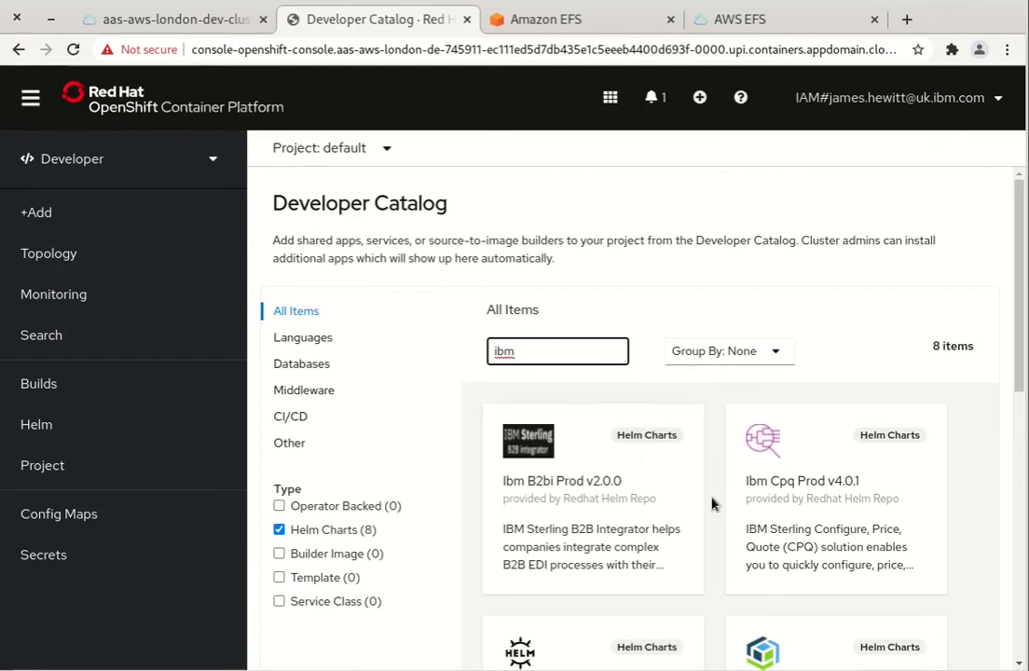
pyautogui.scroll(-6, 712, 502)
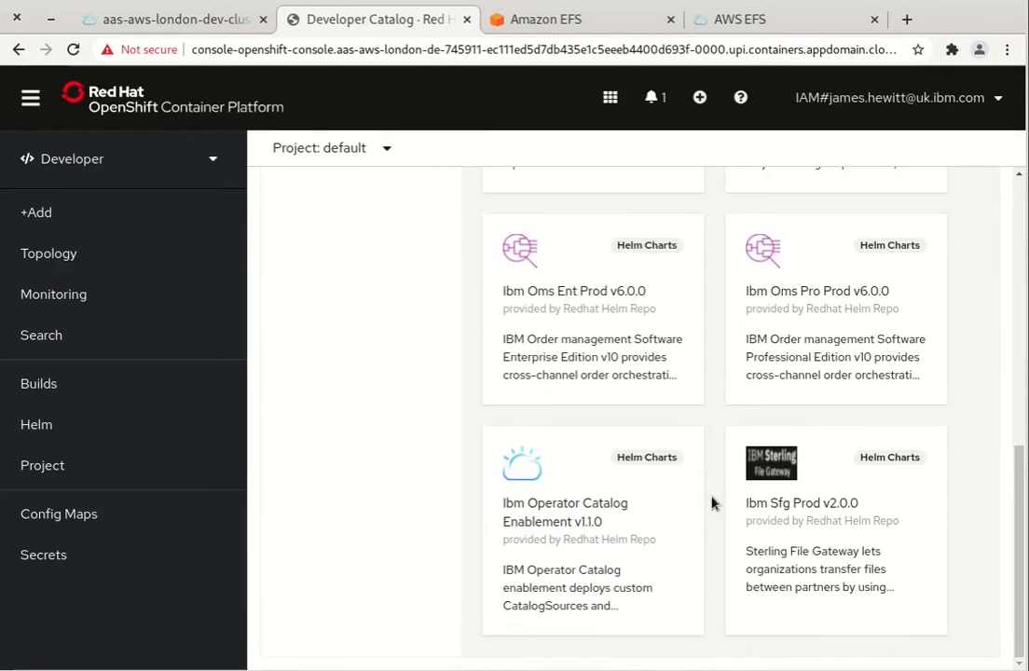
pyautogui.click(653, 522)
# Install the Ibm Operator Catalog Enablement Helm chart with License Accept set to true
pyautogui.click(347, 237)
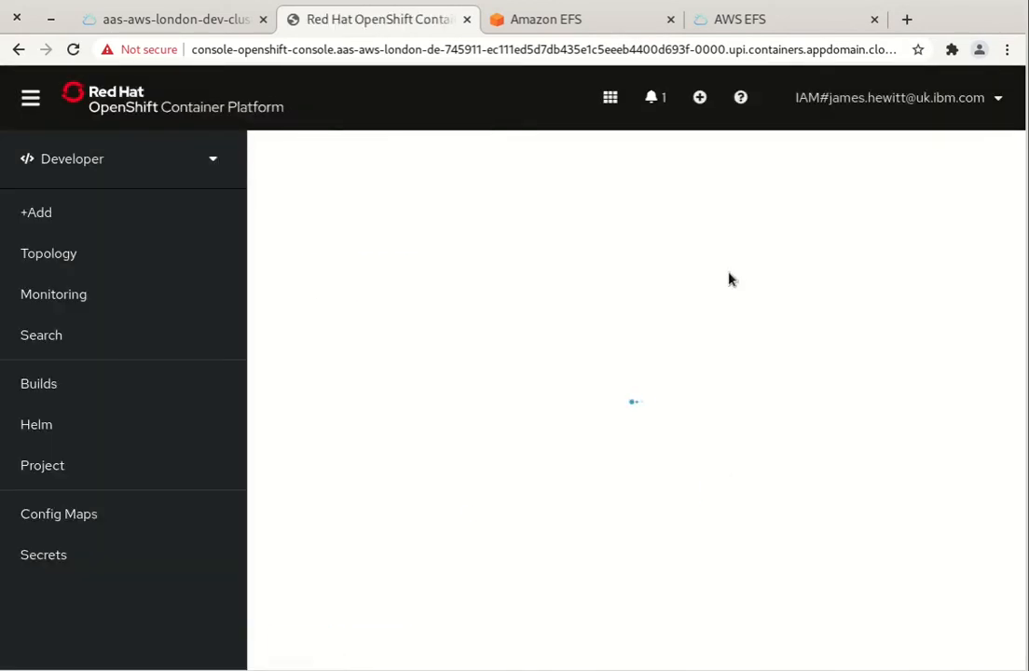
pyautogui.click(290, 590)
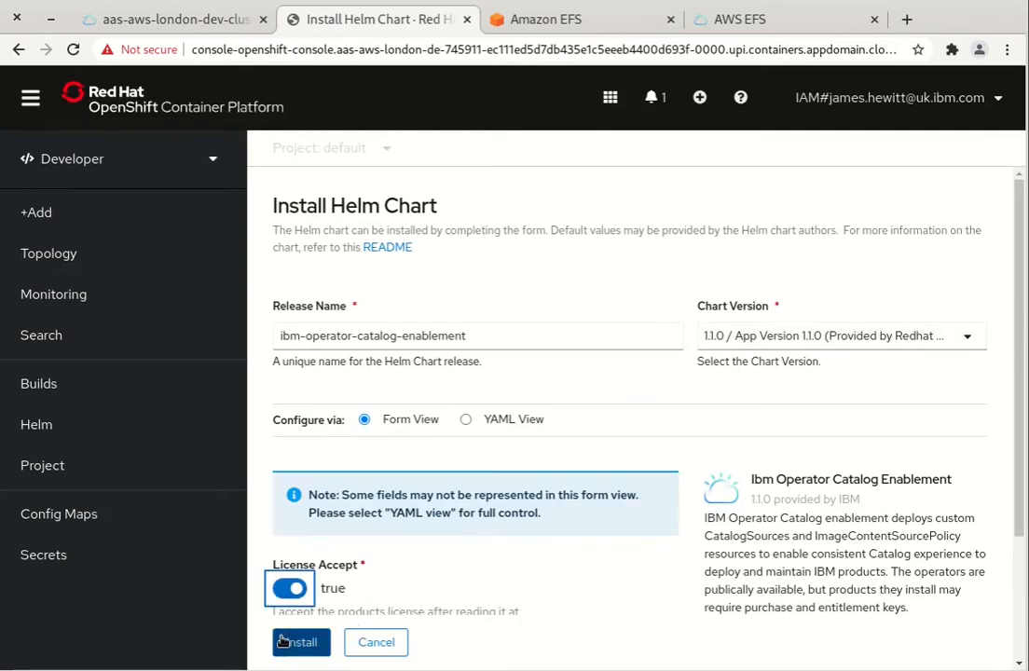
pyautogui.scroll(-3, 379, 585)
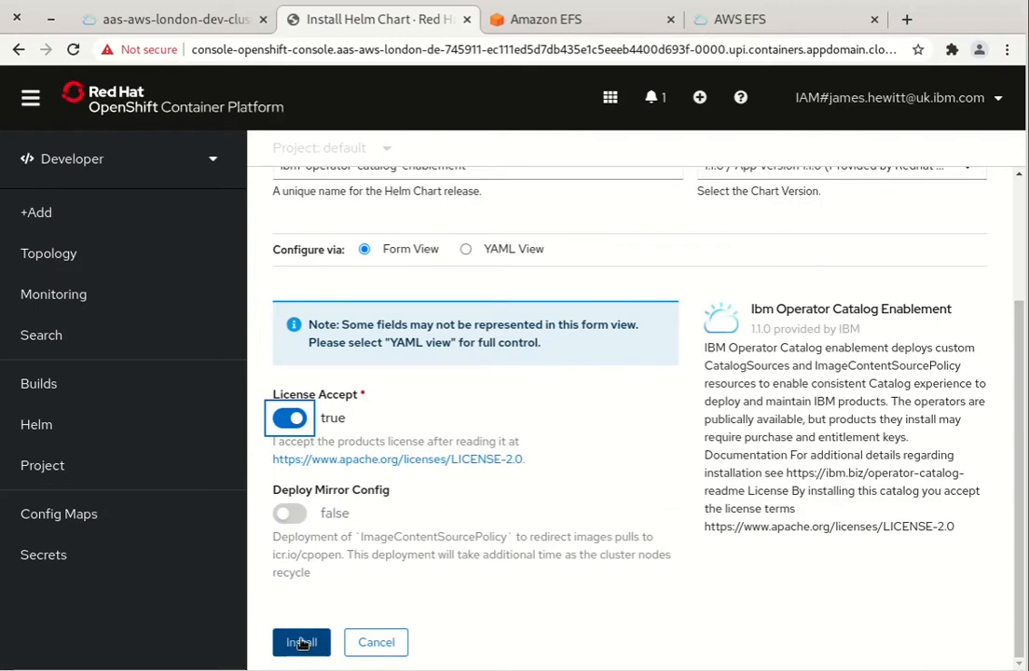
pyautogui.scroll(3, 400, 426)
pyautogui.click(300, 642)
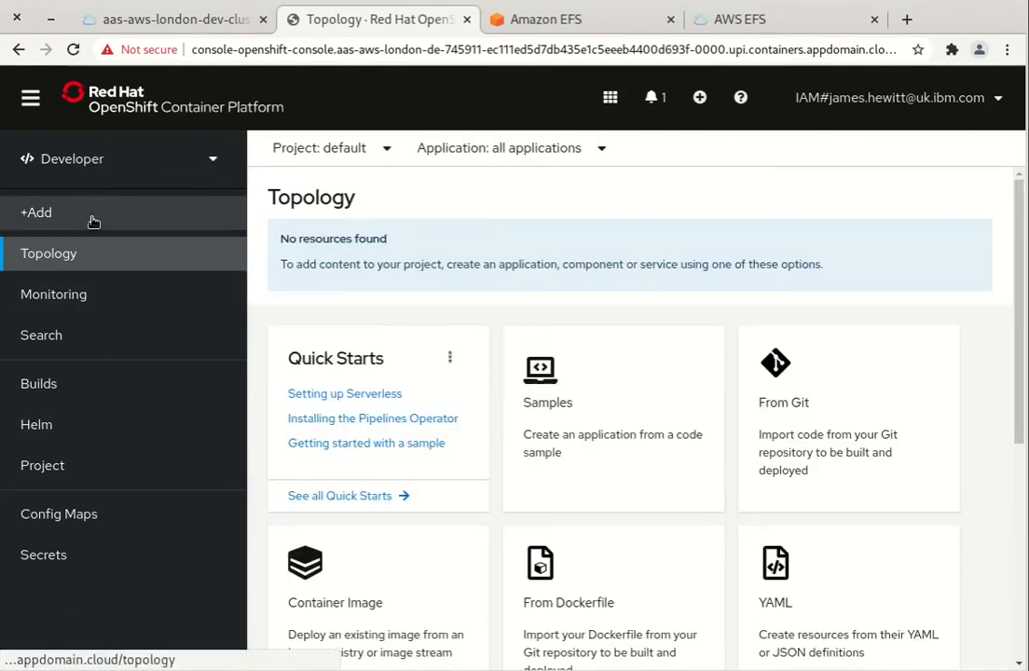
# In the Administrator perspective, check the openshift-marketplace pods for the running ibm-operator-catalog pod
pyautogui.click(44, 155)
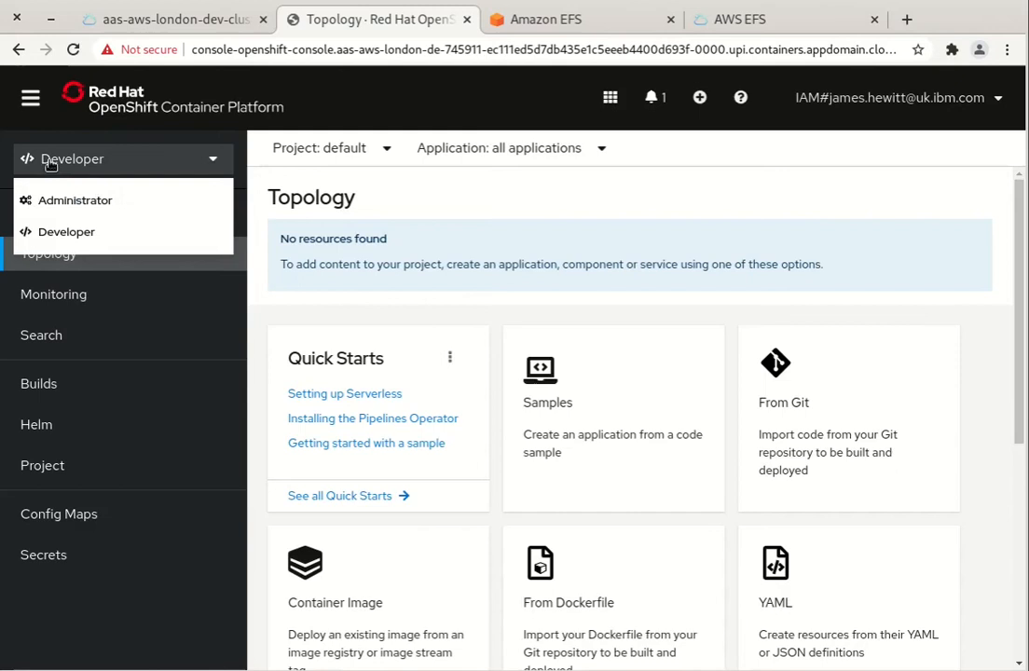
pyautogui.click(76, 200)
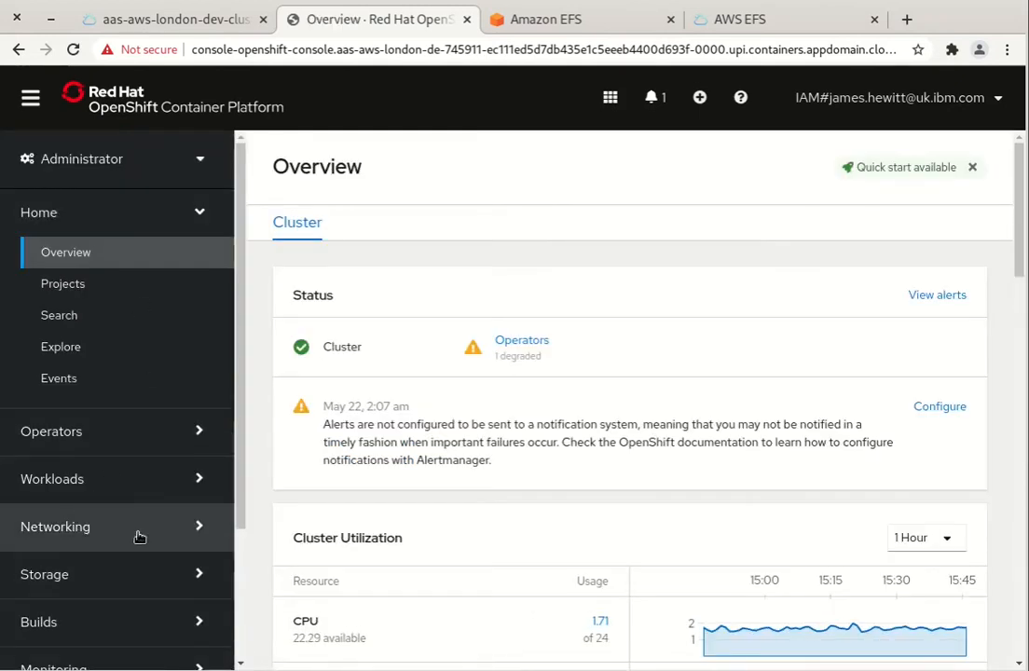
pyautogui.scroll(-3, 134, 535)
pyautogui.click(94, 303)
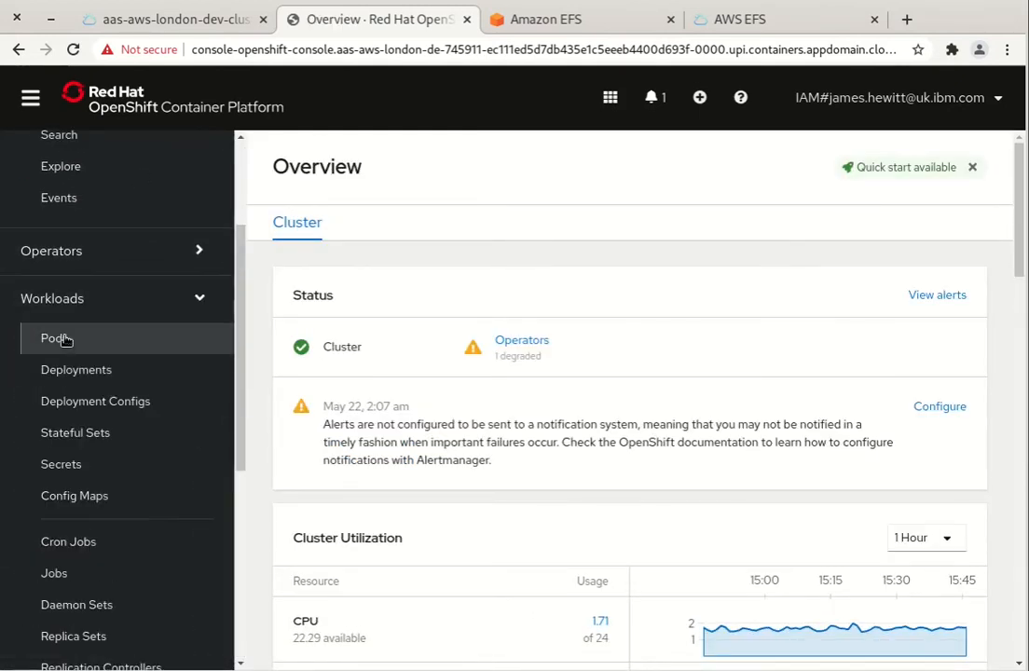
pyautogui.click(69, 338)
pyautogui.click(322, 149)
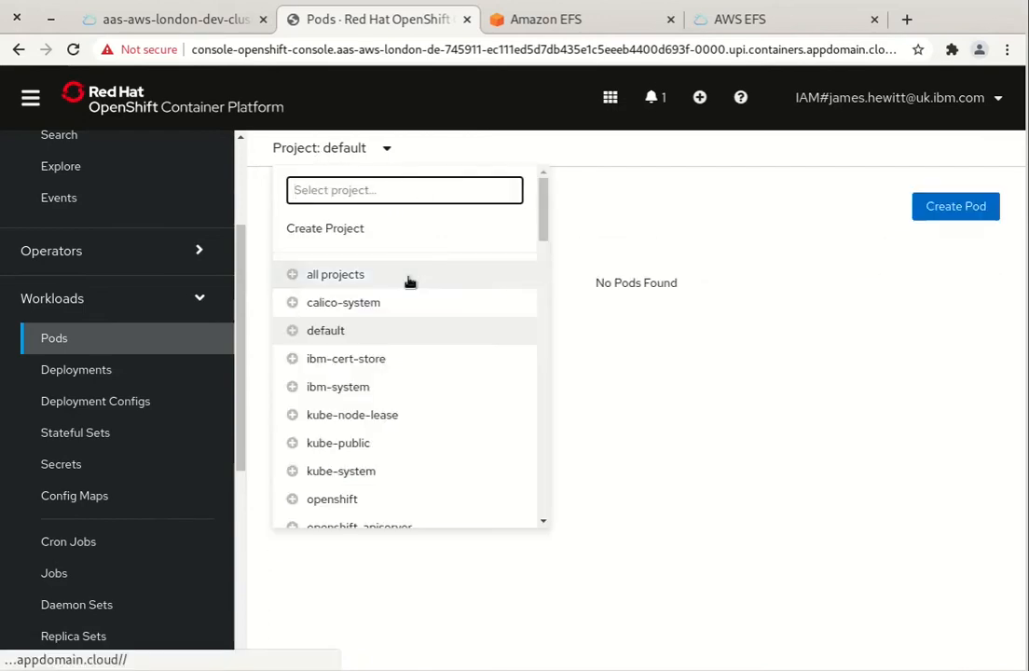
pyautogui.write('marke')
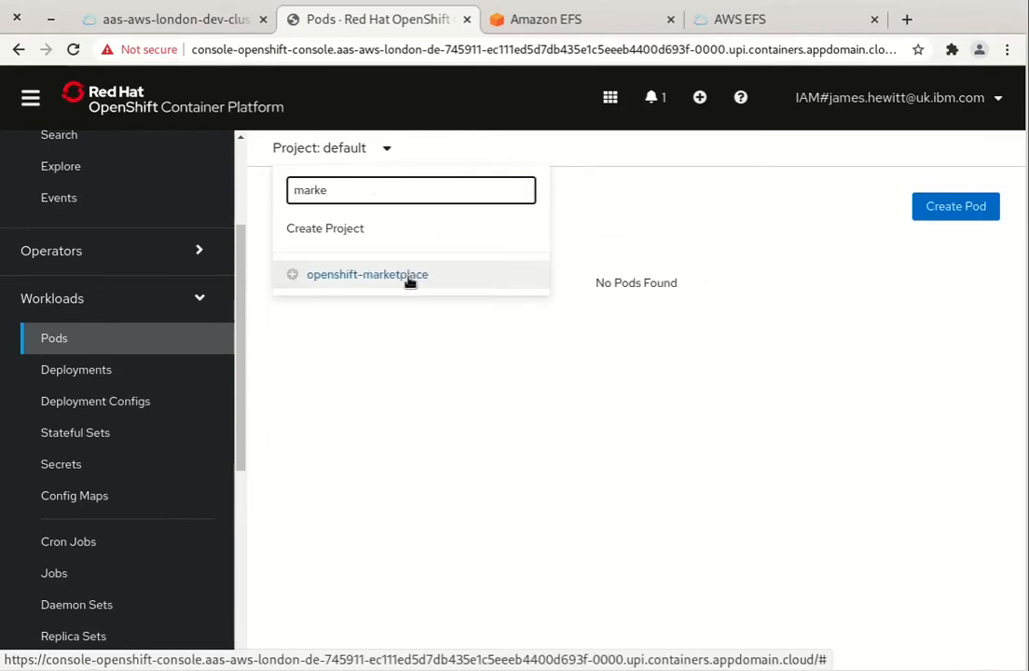
pyautogui.click(410, 277)
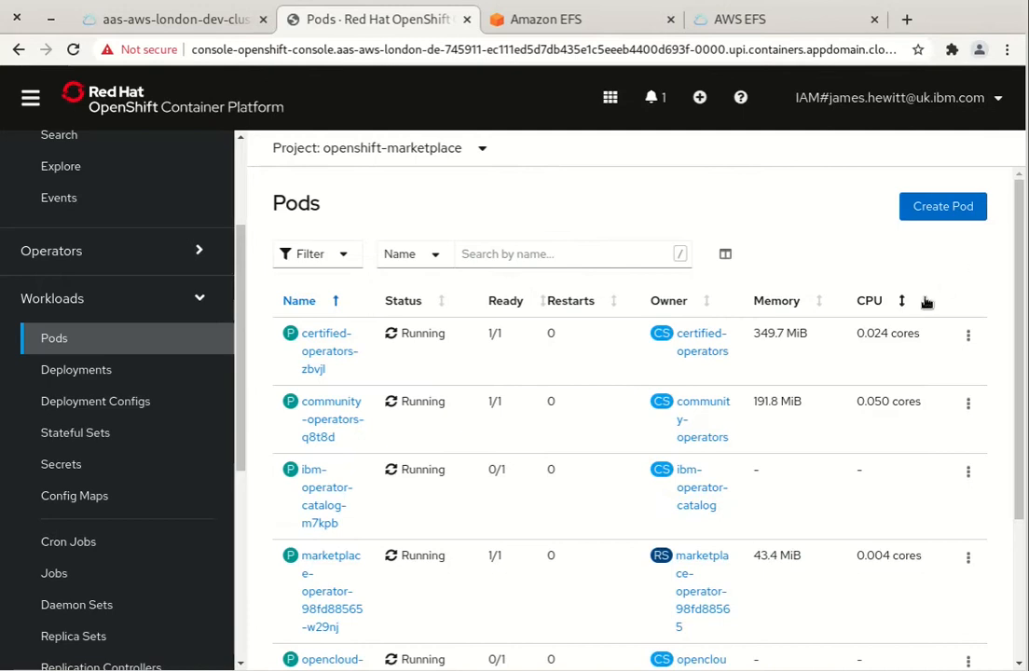
pyautogui.scroll(-3, 590, 381)
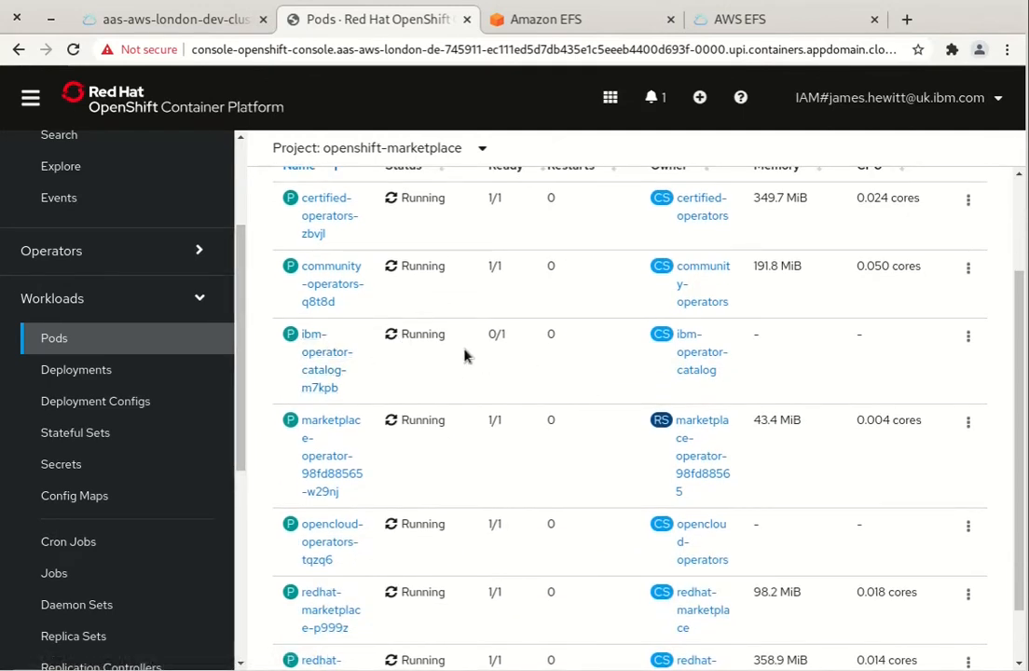
pyautogui.scroll(-2, 379, 503)
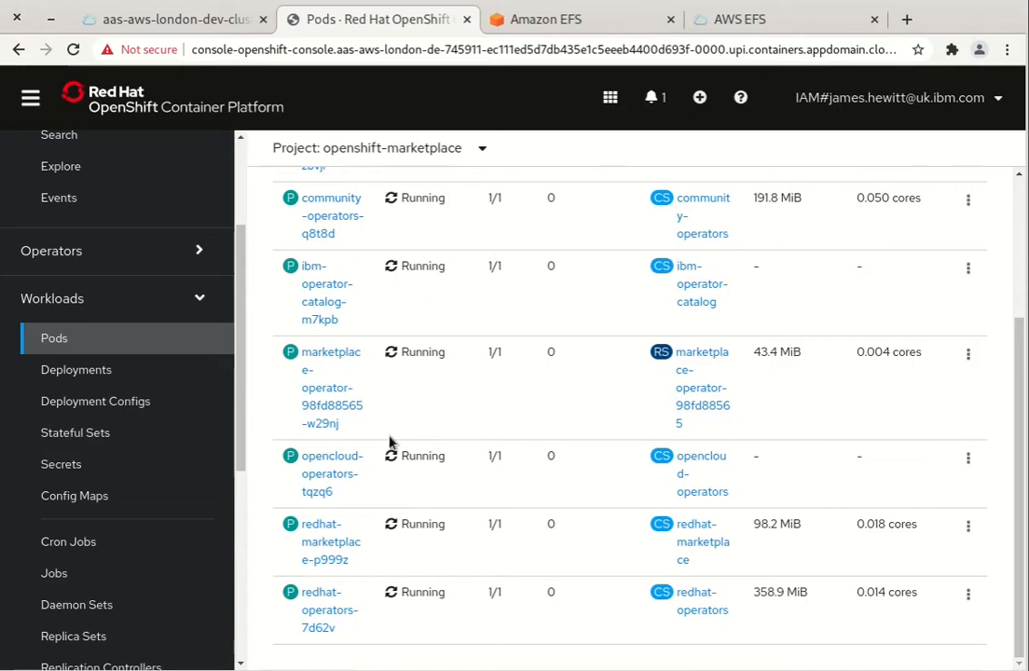
pyautogui.scroll(5, 408, 471)
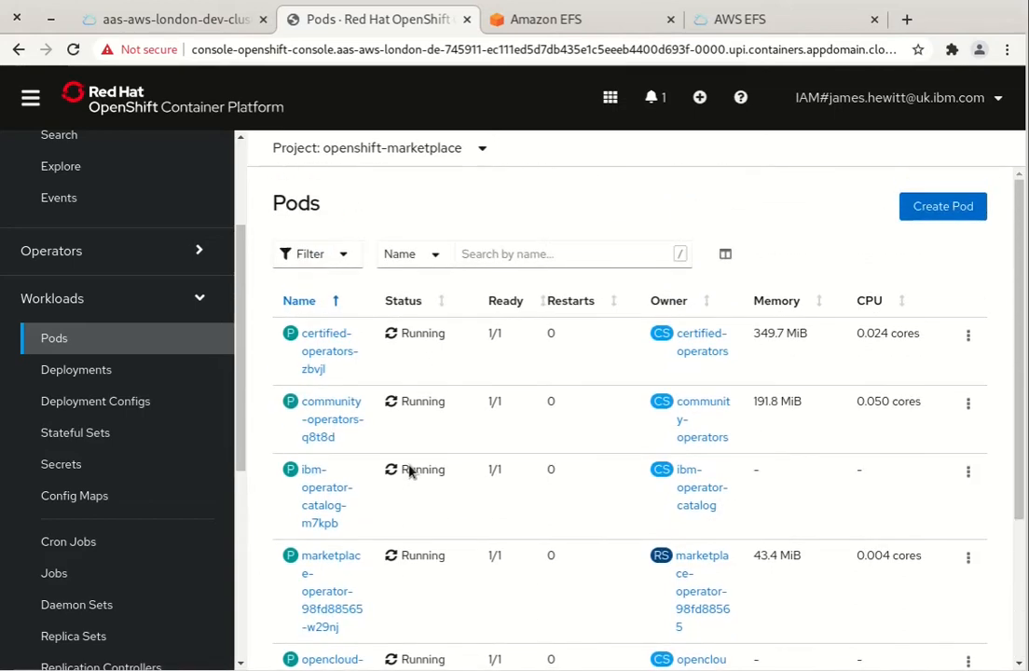
# Create a new project named cp4i
pyautogui.click(40, 250)
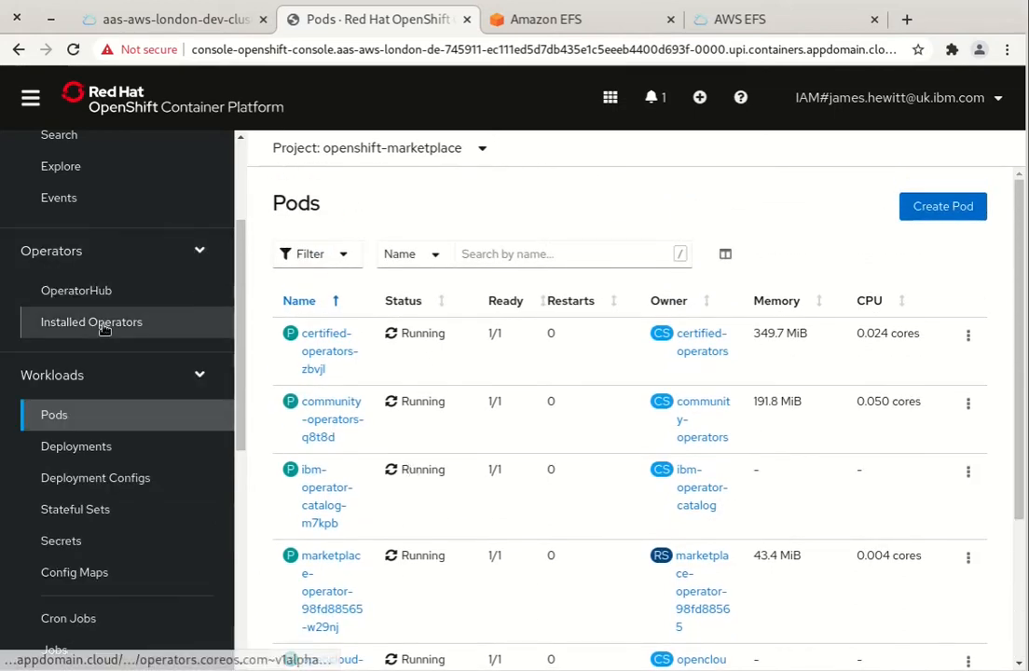
pyautogui.click(366, 151)
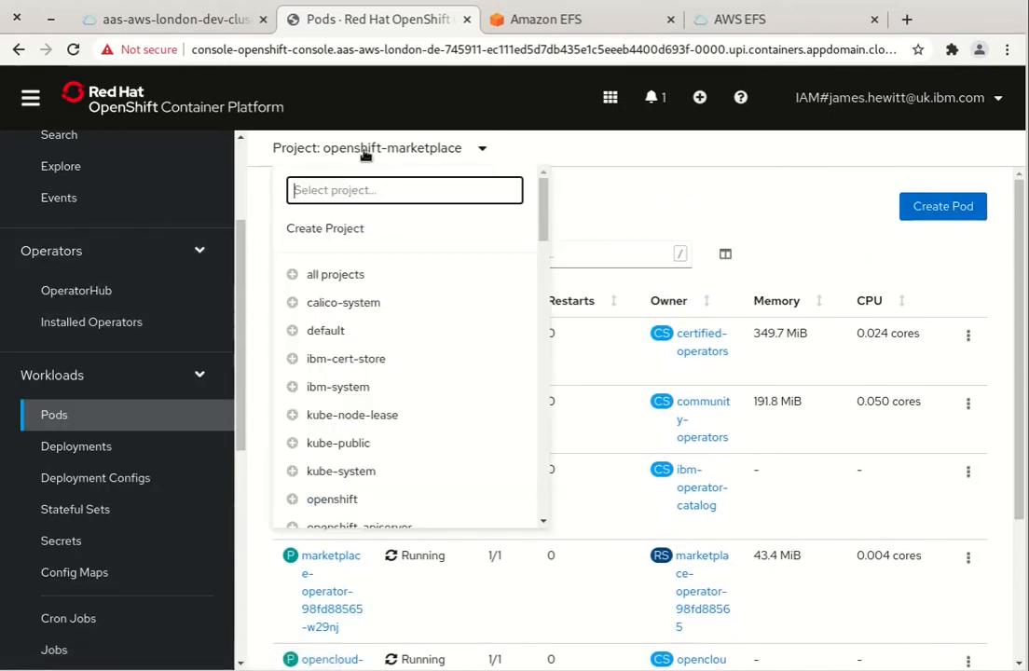
pyautogui.click(371, 234)
pyautogui.write('cp4i')
pyautogui.click(707, 420)
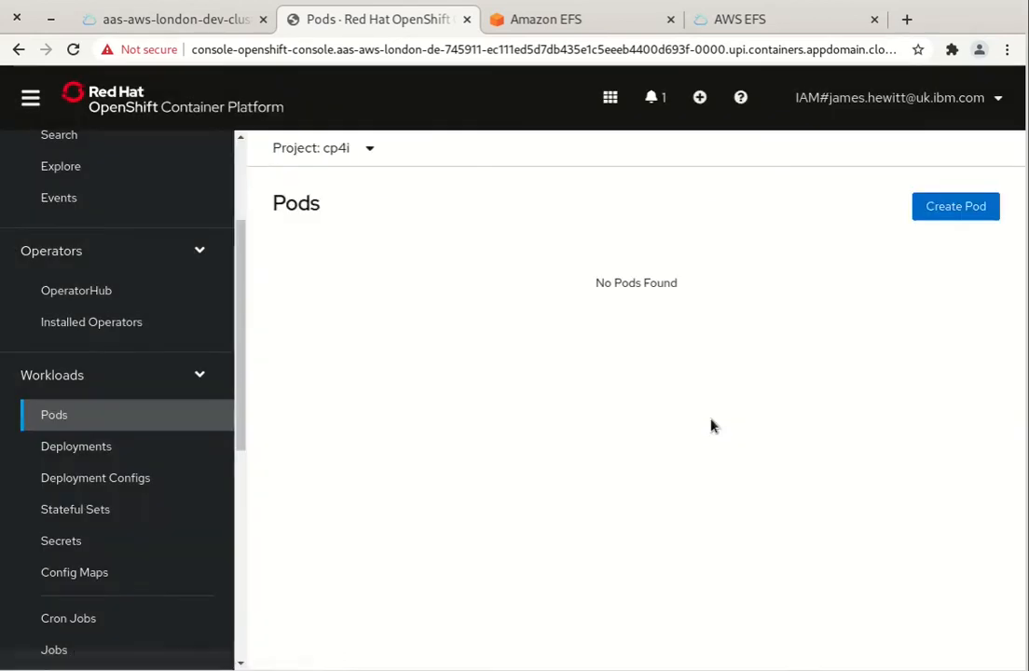
pyautogui.click(89, 323)
# Filter OperatorHub for 'cloud pak for integration' and open the IBM Cloud Pak for Integration operator
pyautogui.click(108, 289)
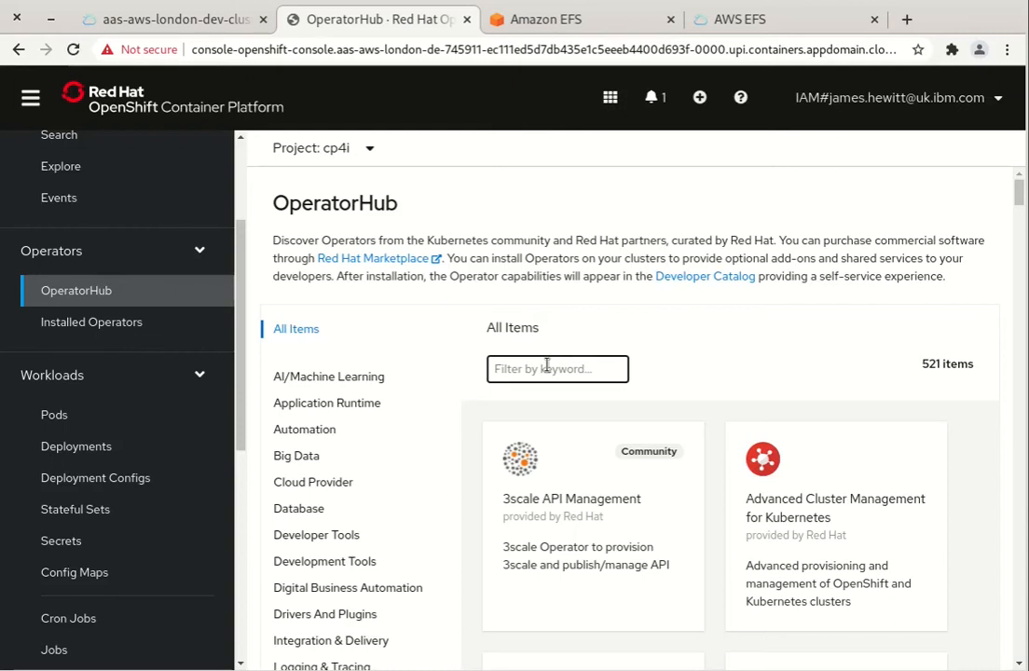
pyautogui.write('cloud pak for integration')
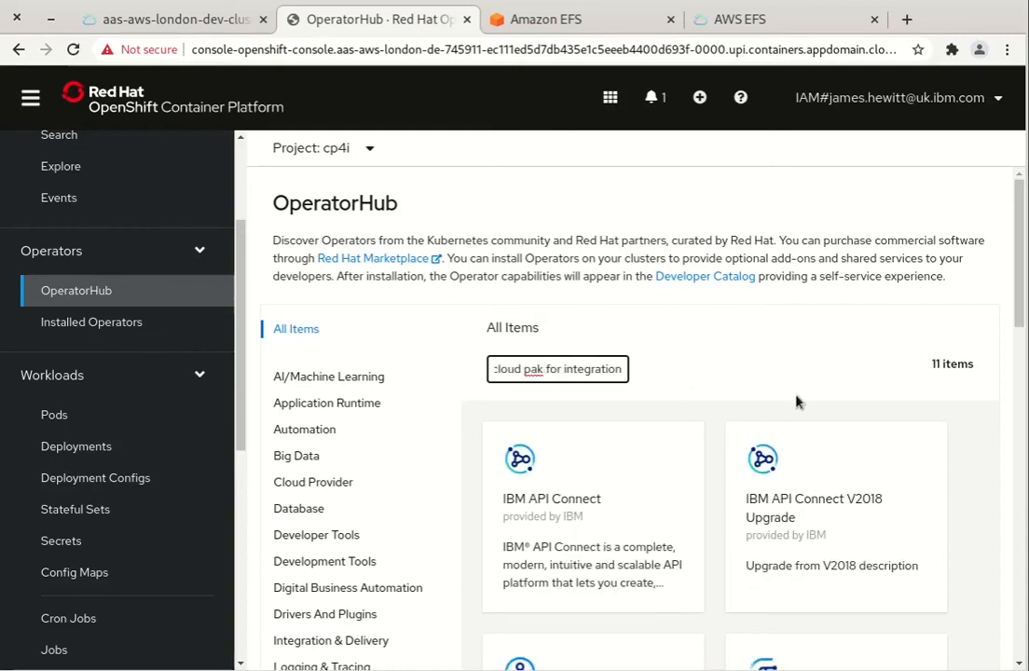
pyautogui.scroll(-5, 668, 349)
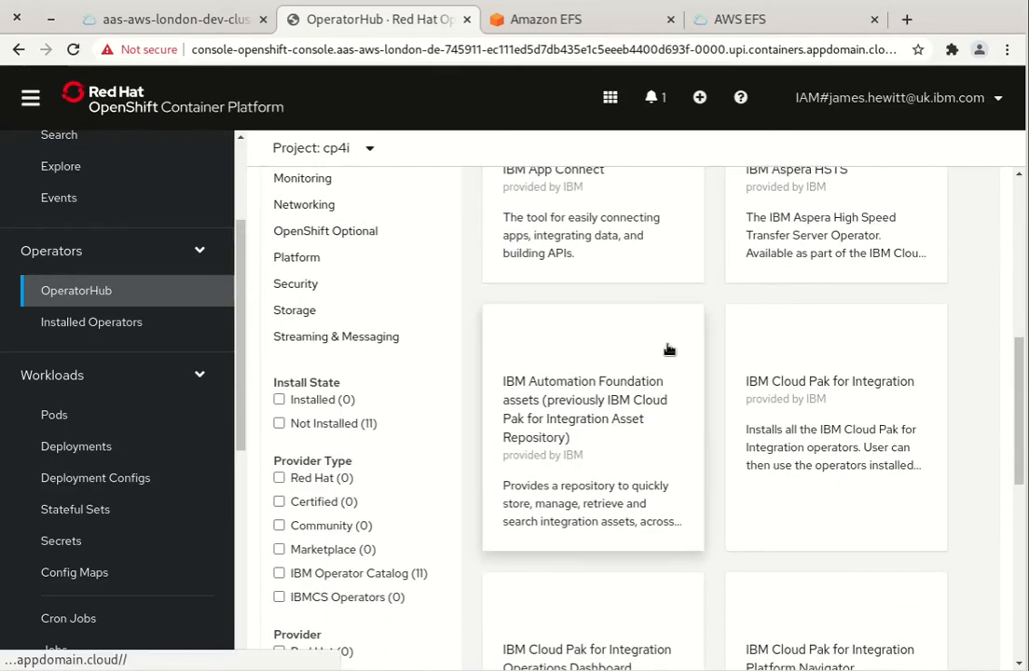
pyautogui.click(884, 350)
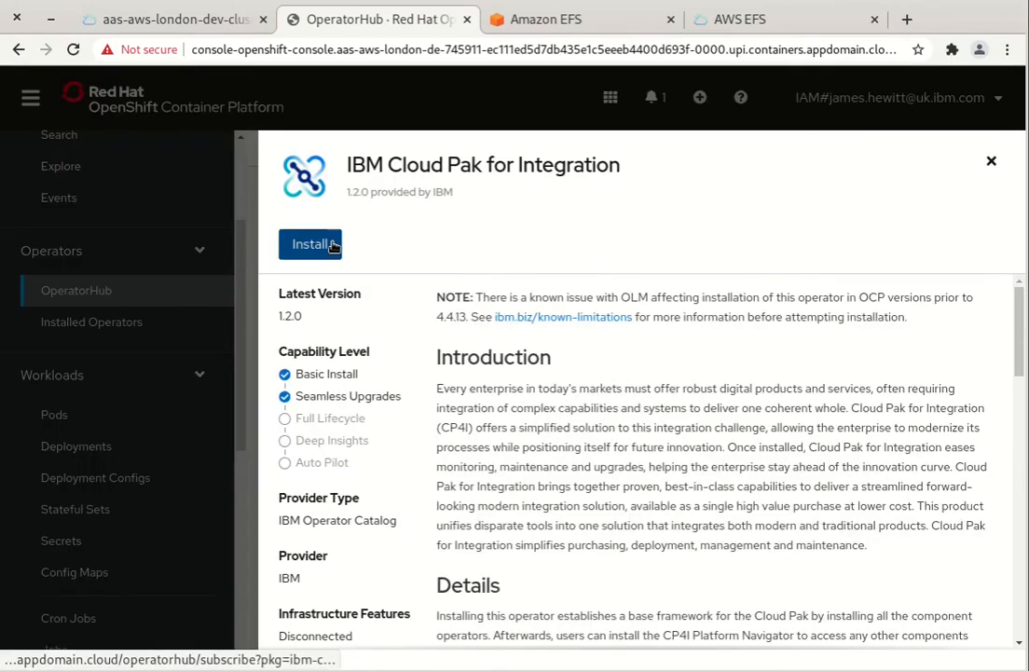
# Install the Cloud Pak for Integration operator into namespace cp4i on channel v1.2 with Automatic approval
pyautogui.click(333, 247)
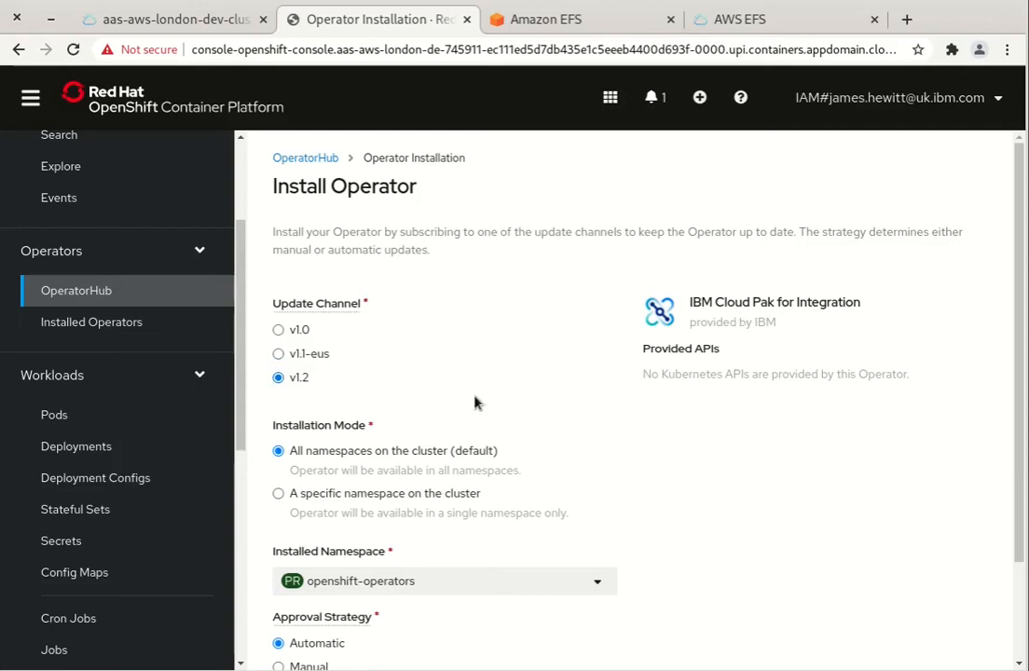
pyautogui.scroll(-3, 474, 403)
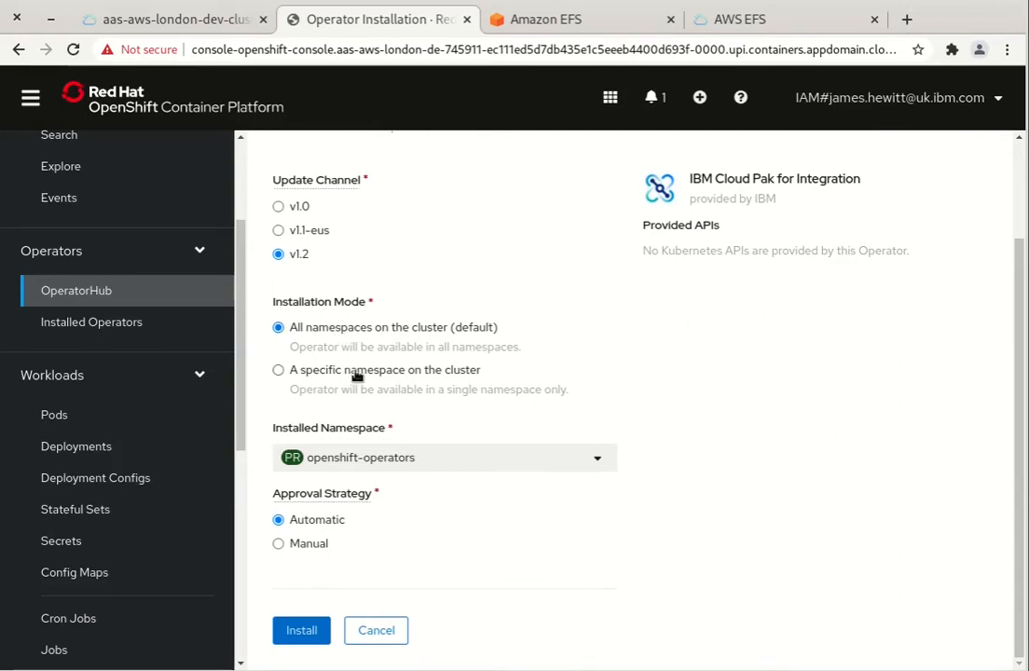
pyautogui.click(356, 372)
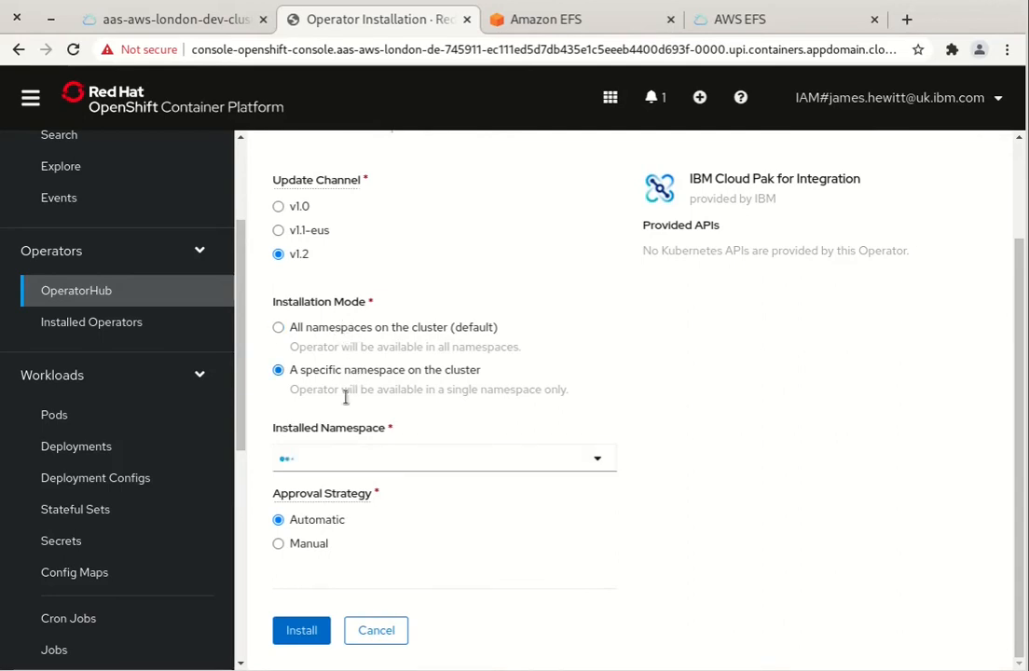
pyautogui.click(302, 631)
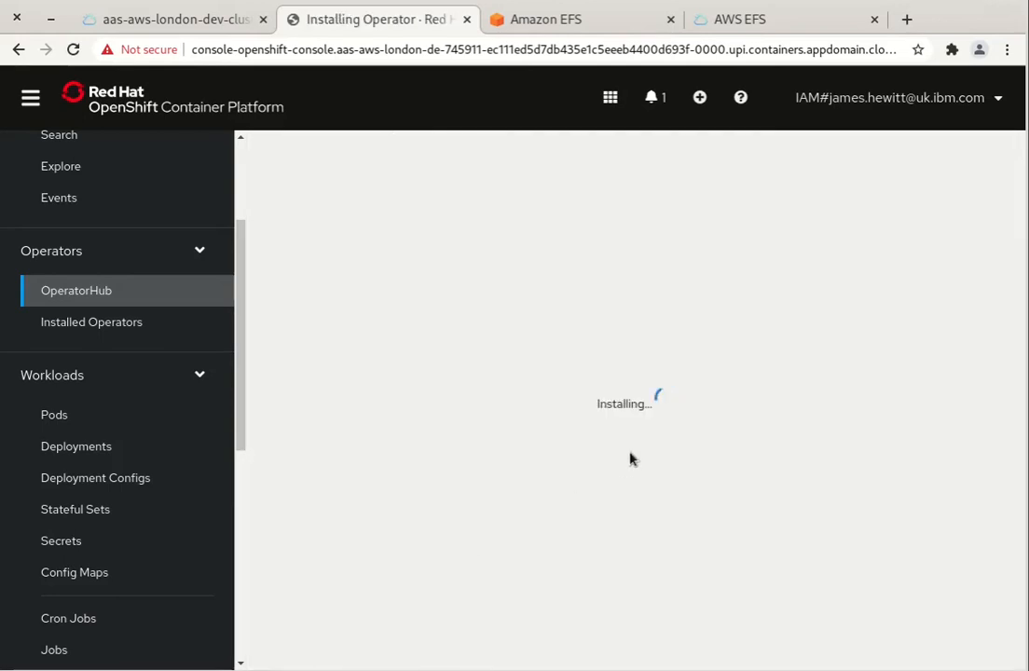
# Check the cp4i Installed Operators list, then go to Storage > Storage Classes
pyautogui.click(111, 323)
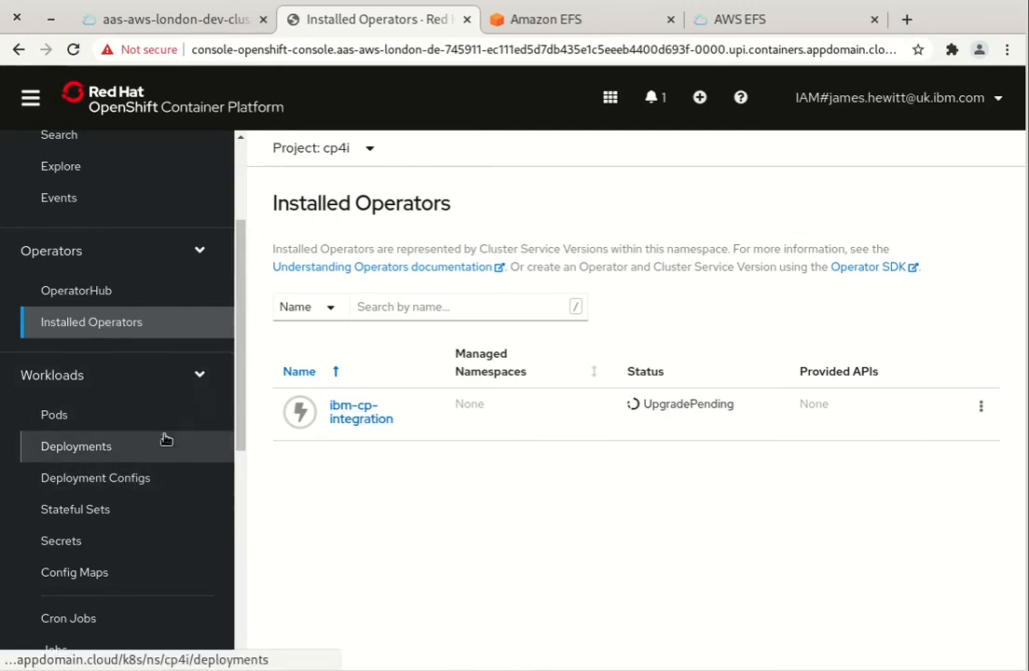
pyautogui.scroll(-1, 164, 417)
pyautogui.scroll(-5, 167, 420)
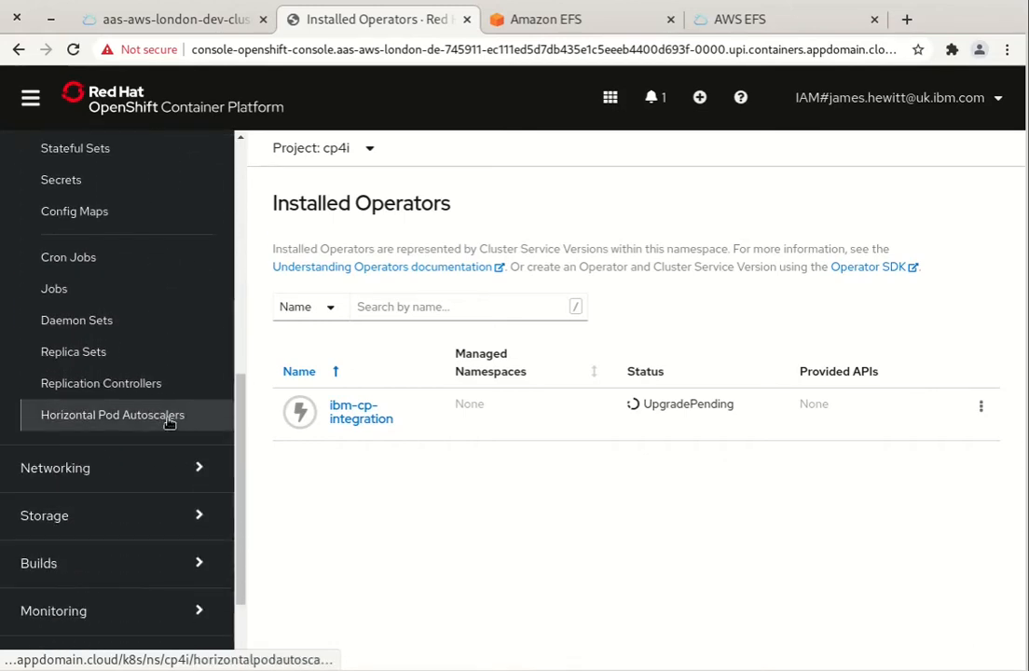
pyautogui.click(119, 396)
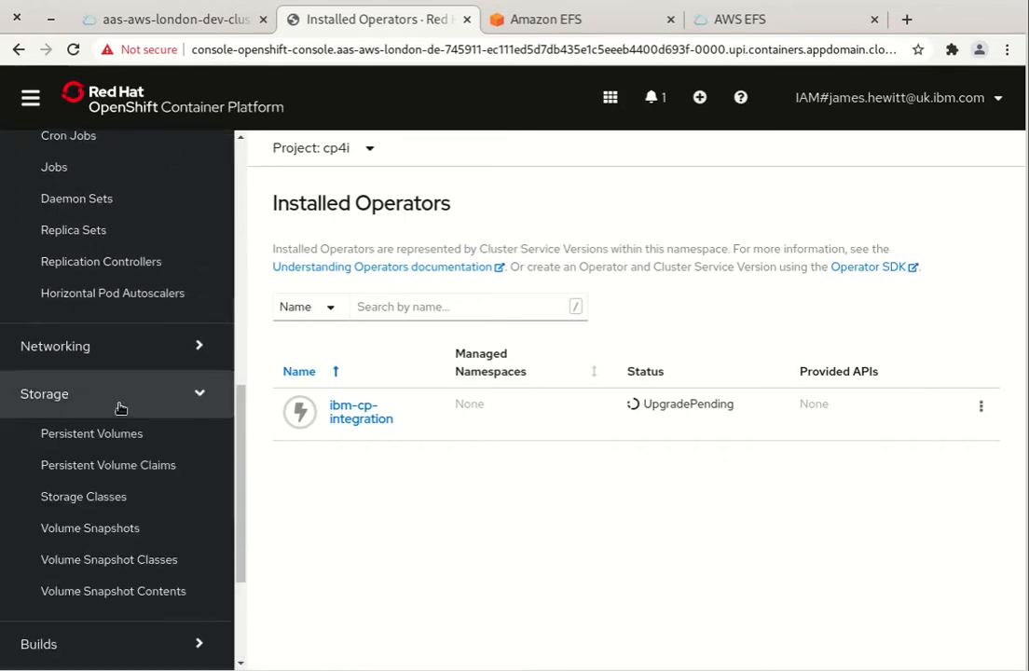
pyautogui.click(129, 510)
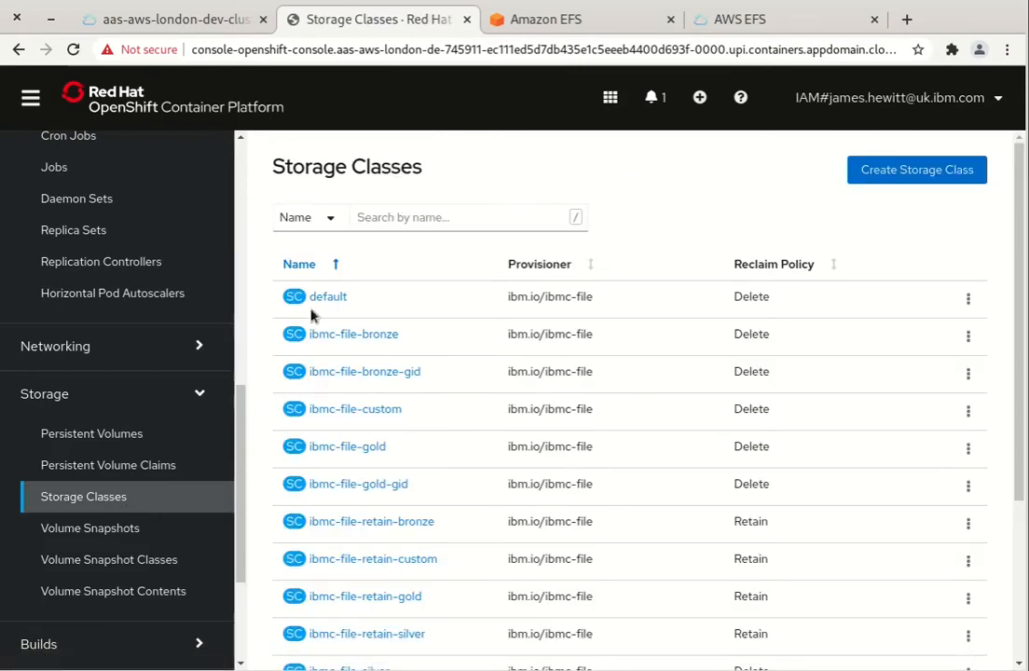
# Scroll the storage class list to confirm sat-aws-block-gold is labelled Default
pyautogui.scroll(-5, 478, 392)
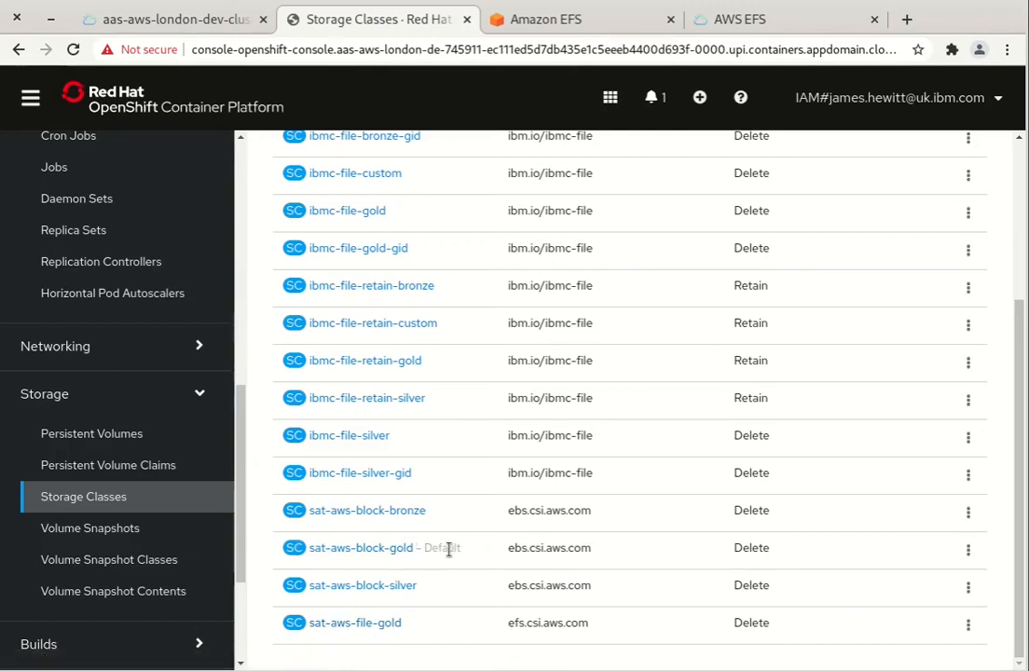
pyautogui.moveTo(467, 550); pyautogui.dragTo(425, 548)
pyautogui.click(494, 556)
pyautogui.scroll(5, 438, 569)
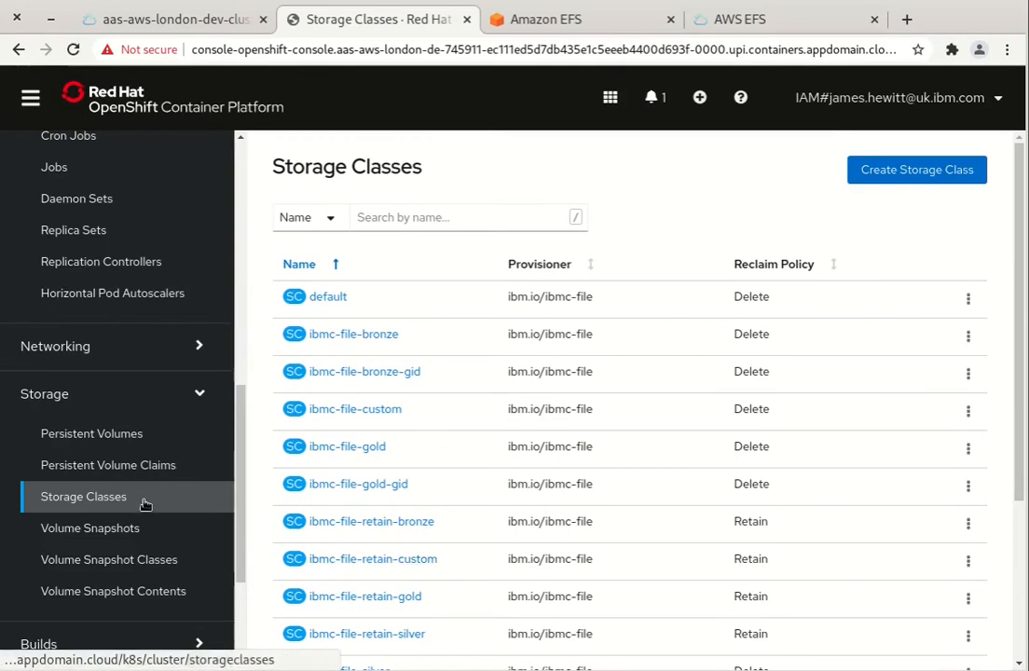
pyautogui.scroll(8, 145, 504)
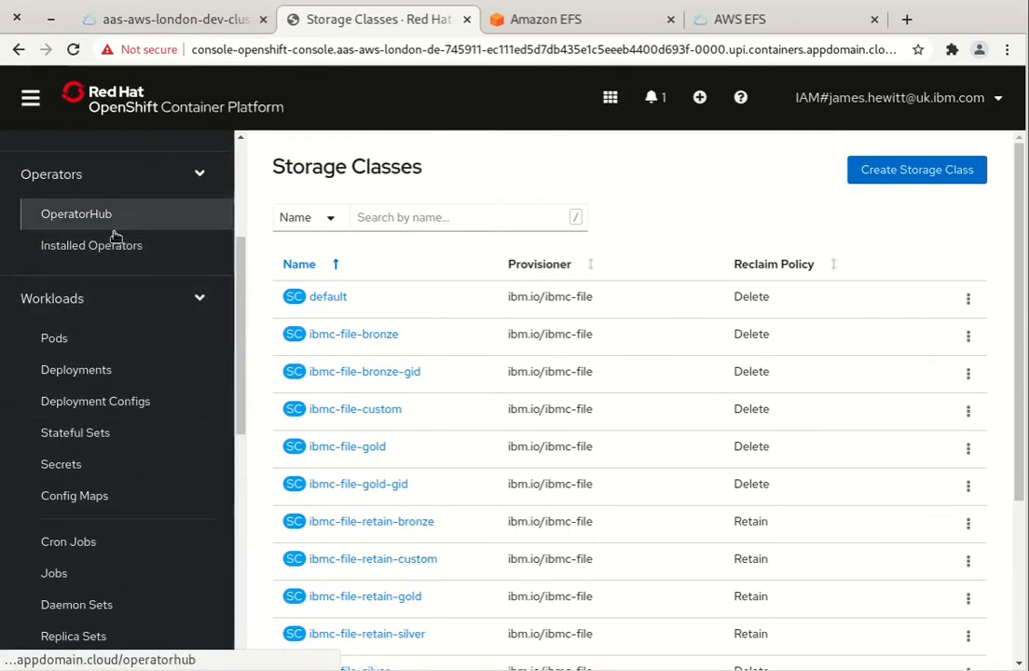
# Verify every cp4i installed operator, including Platform Navigator and IBM MQ, shows Succeeded, then go to Secrets
pyautogui.click(109, 245)
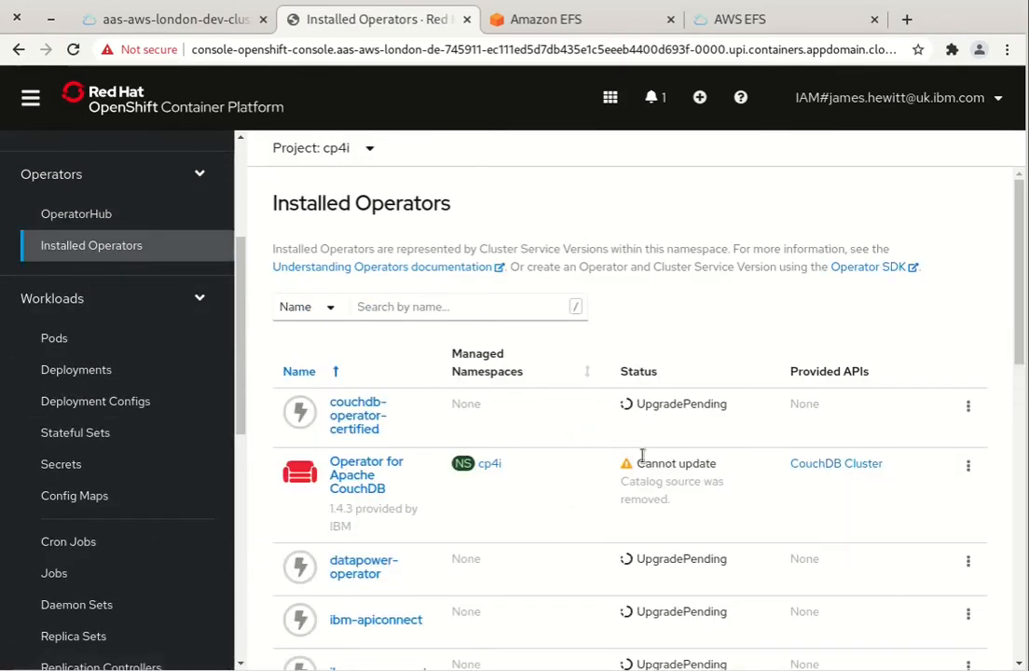
pyautogui.scroll(-3, 534, 469)
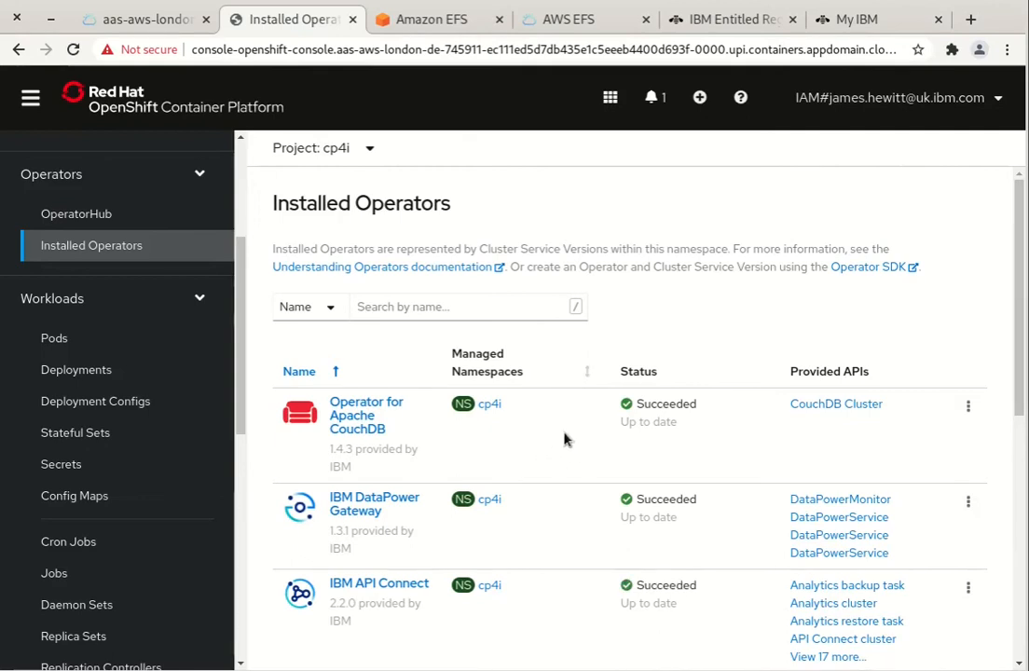
pyautogui.scroll(-10, 578, 431)
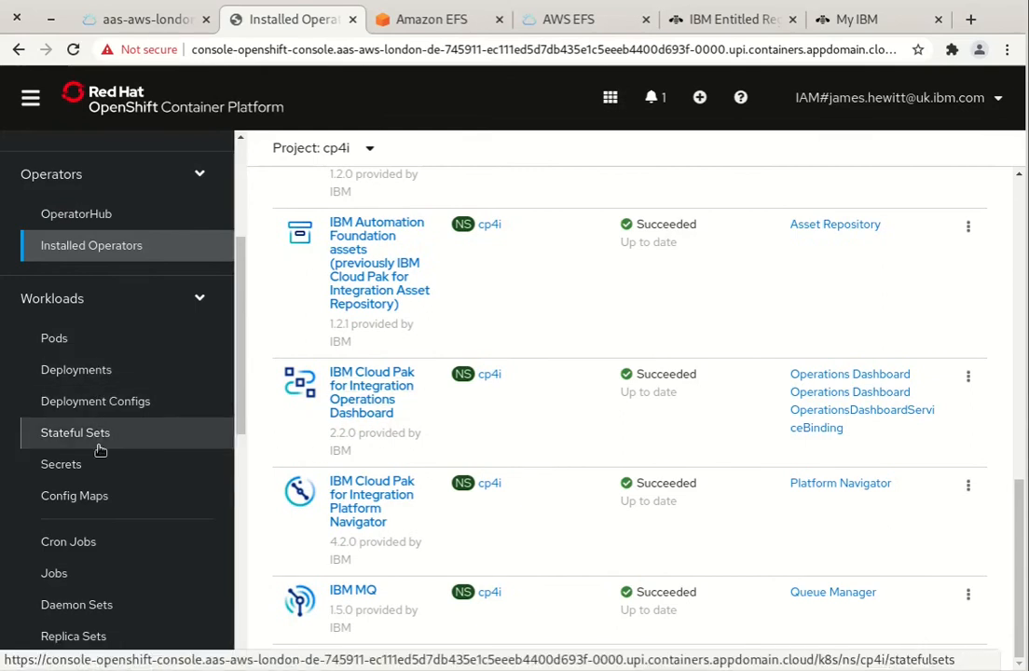
pyautogui.click(104, 474)
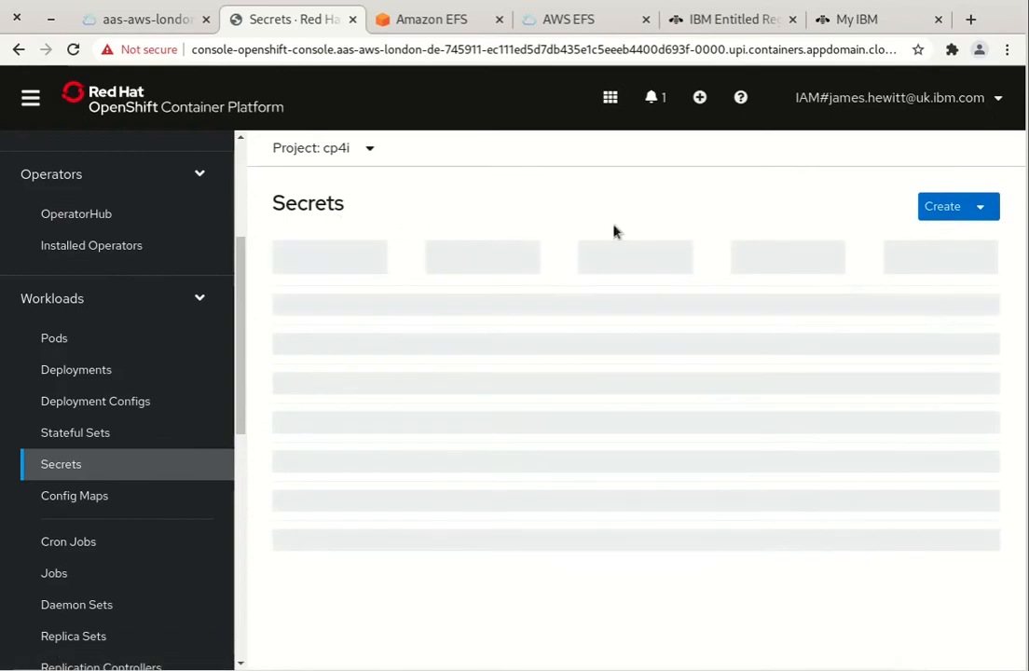
# Start a new image pull secret named ibm-entitlement-key
pyautogui.click(928, 207)
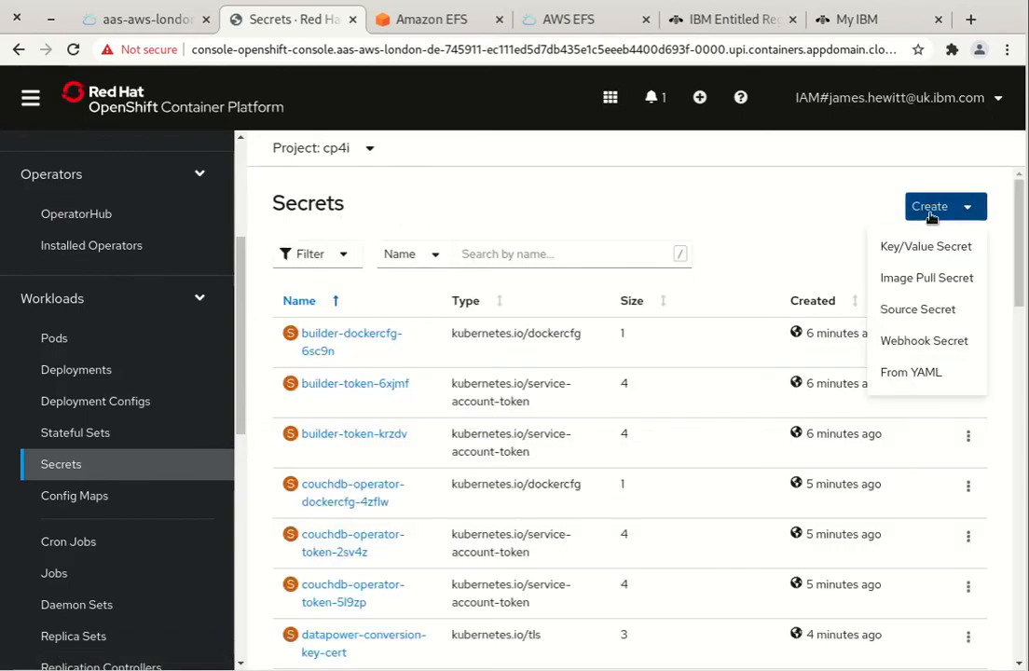
pyautogui.click(936, 280)
pyautogui.click(369, 316)
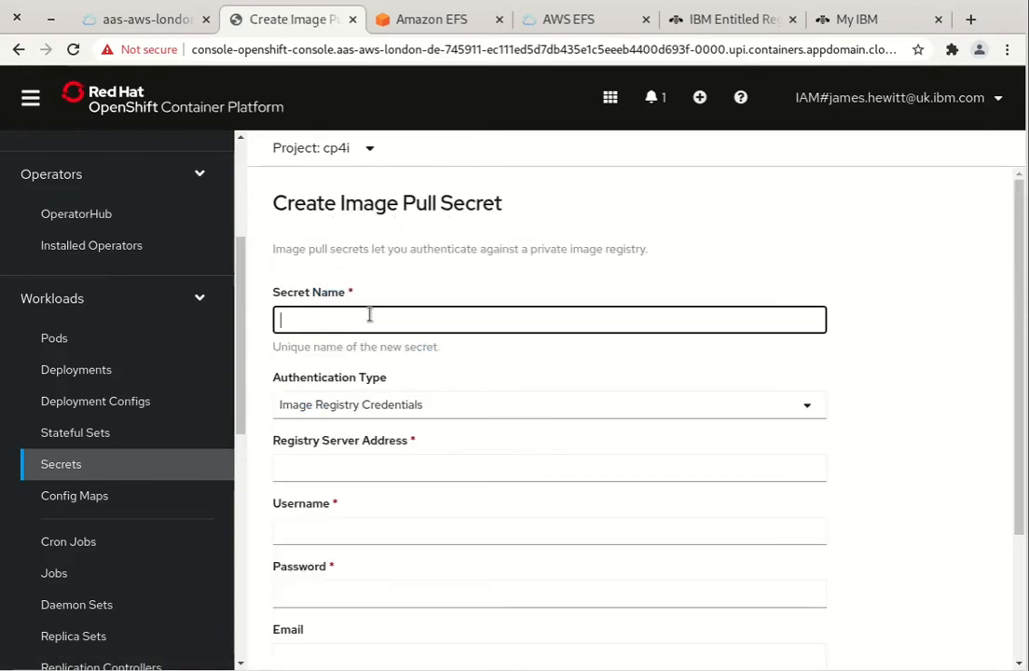
pyautogui.write('ibm-entitlement-key')
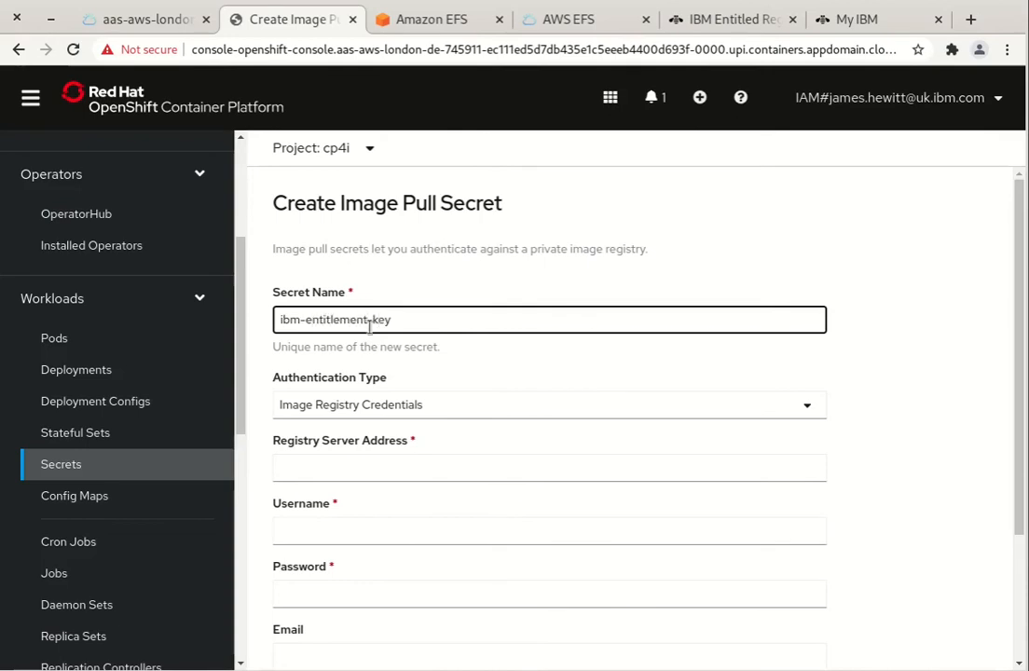
# Use image registry credentials with server cp.icr.io, username cp and the pasted entitlement key, then create it
pyautogui.click(414, 406)
pyautogui.click(423, 443)
pyautogui.click(406, 472)
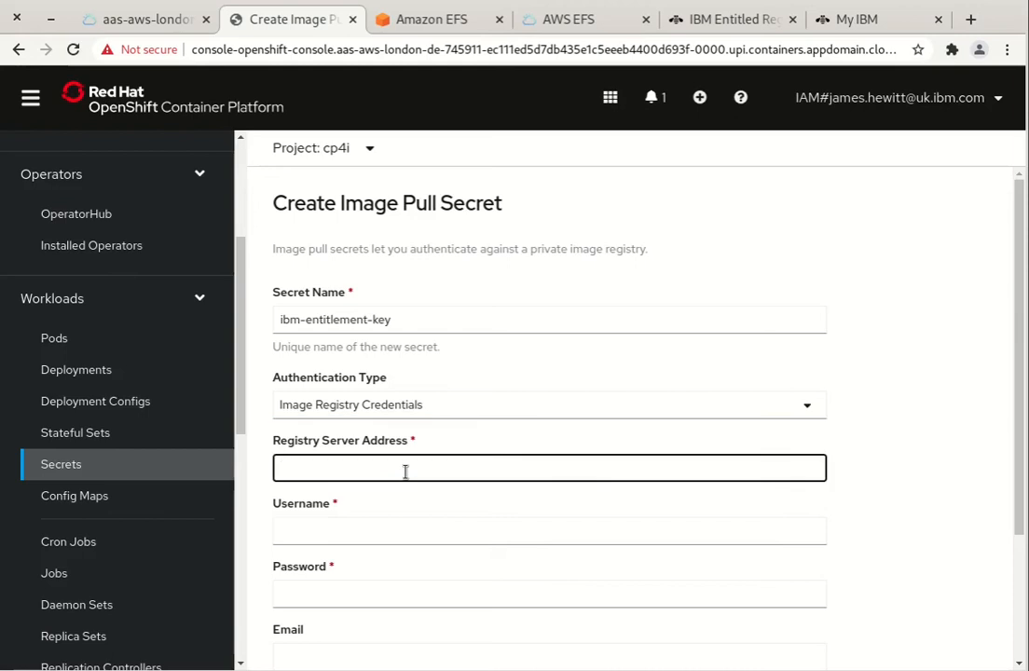
pyautogui.press('Tab')
pyautogui.scroll(-2, 526, 401)
pyautogui.write('cp')
pyautogui.press('Tab')
pyautogui.hotkey('ctrl', 'v')
pyautogui.click(297, 610)
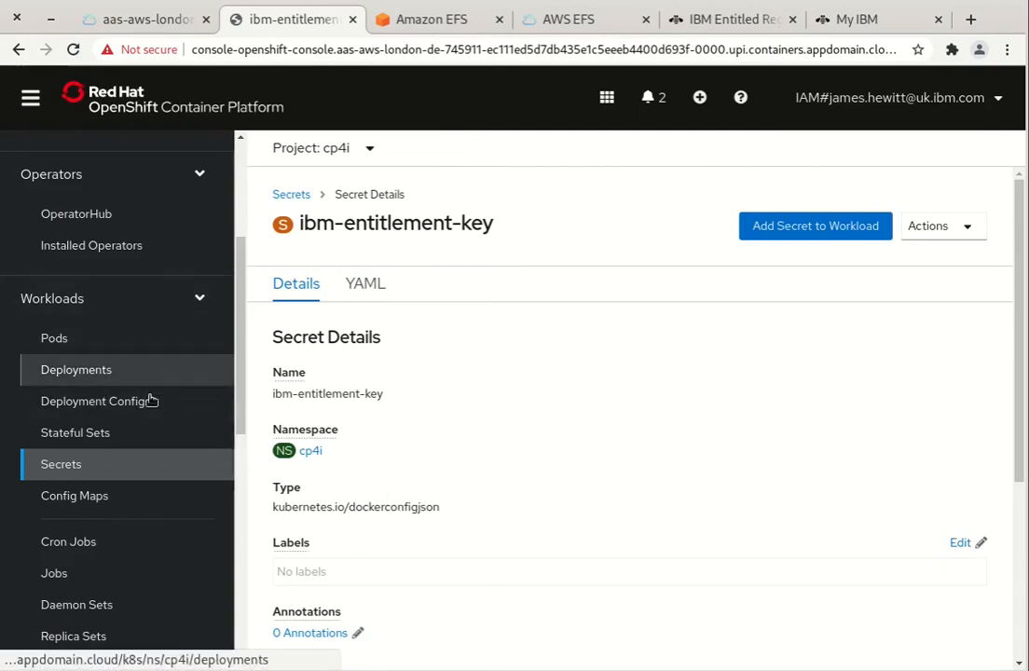
pyautogui.scroll(3, 152, 400)
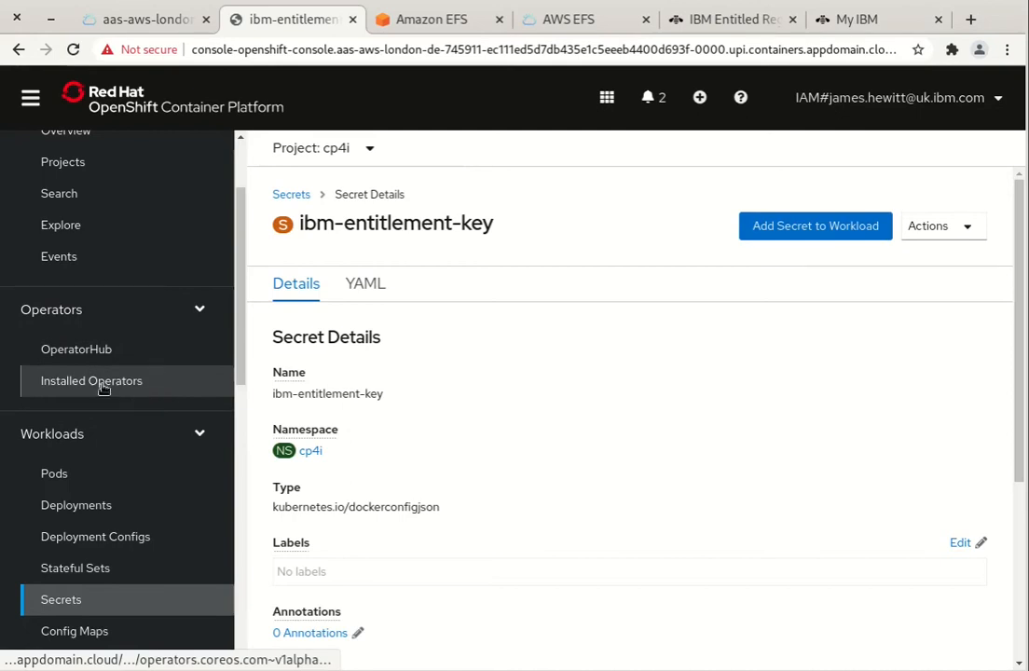
# Open the Create PlatformNavigator form from the IBM Cloud Pak for Integration Platform Navigator operator
pyautogui.click(120, 384)
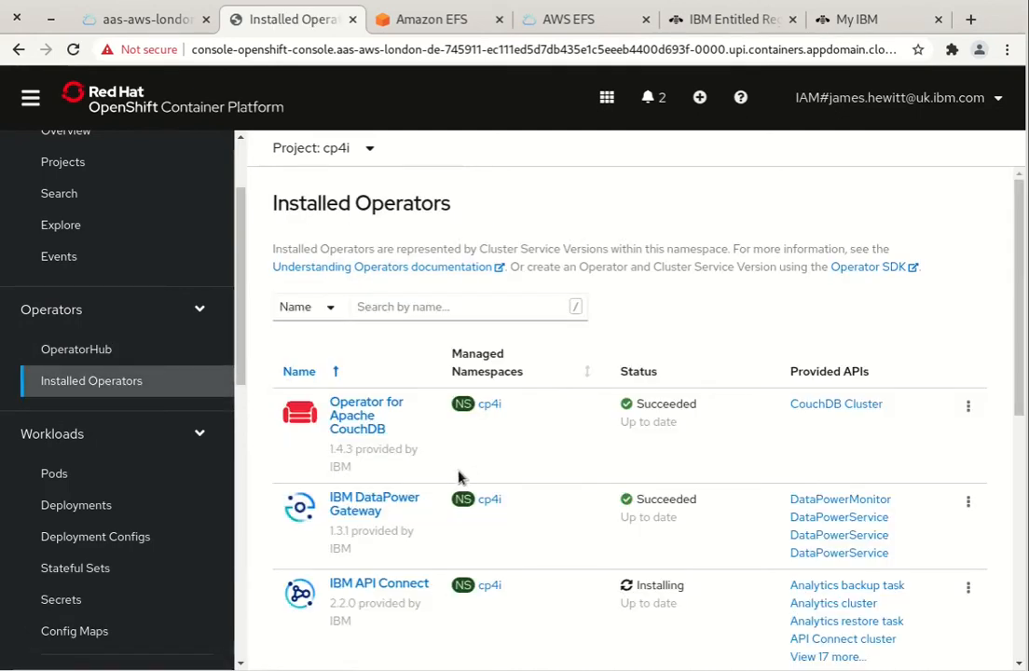
pyautogui.scroll(-10, 466, 467)
pyautogui.click(347, 513)
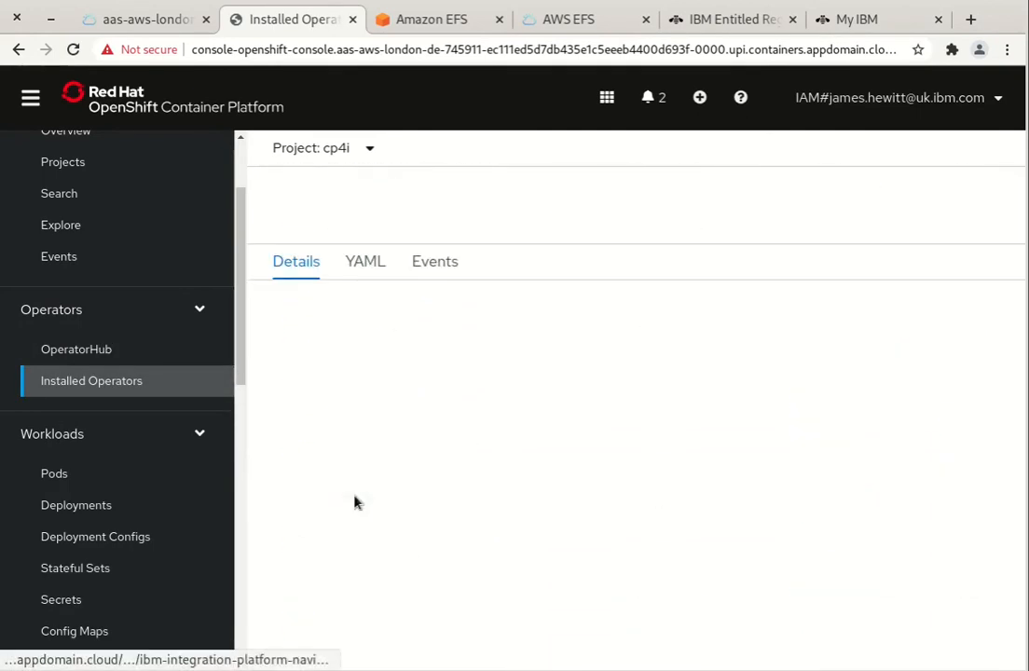
pyautogui.click(562, 285)
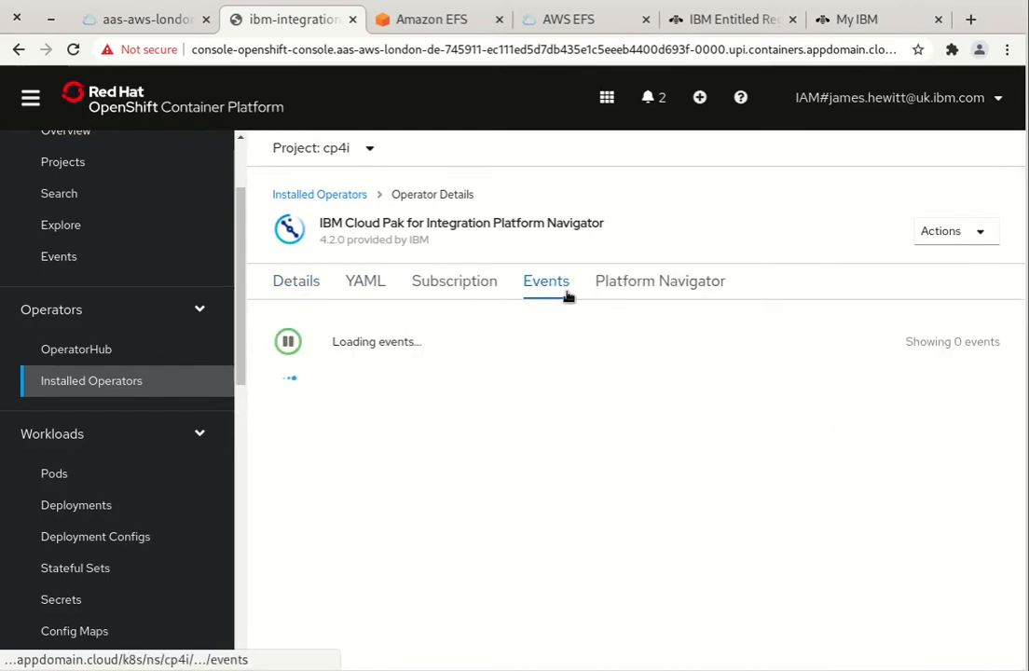
pyautogui.click(606, 281)
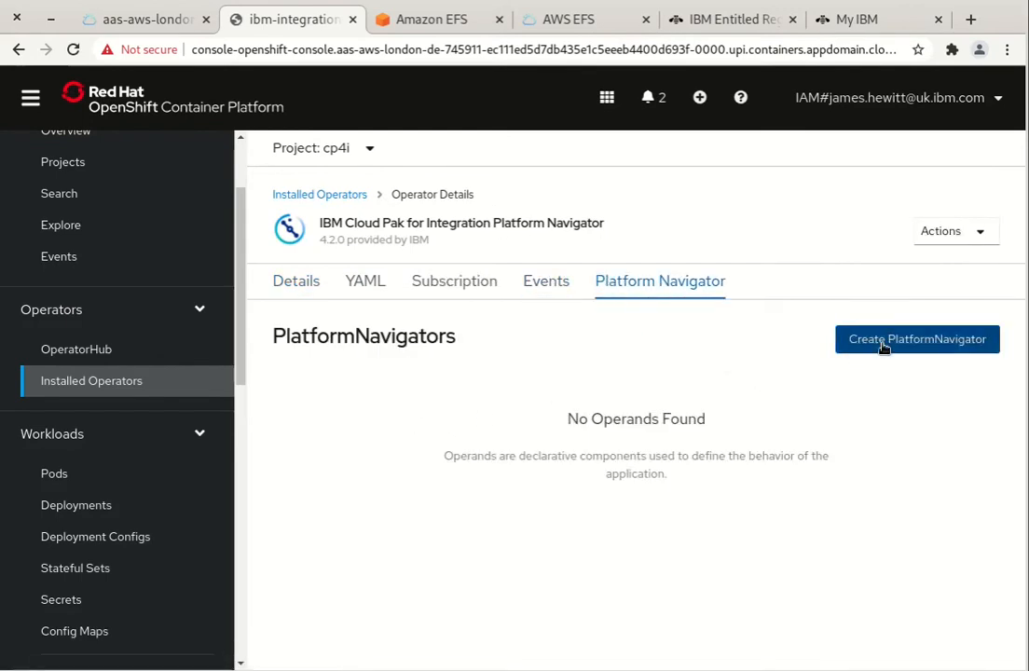
pyautogui.click(884, 341)
# Rename the instance from integration-quickstart to cp4i-pn and accept the license
pyautogui.scroll(-3, 416, 372)
pyautogui.click(413, 317)
pyautogui.moveTo(466, 317); pyautogui.dragTo(225, 319)
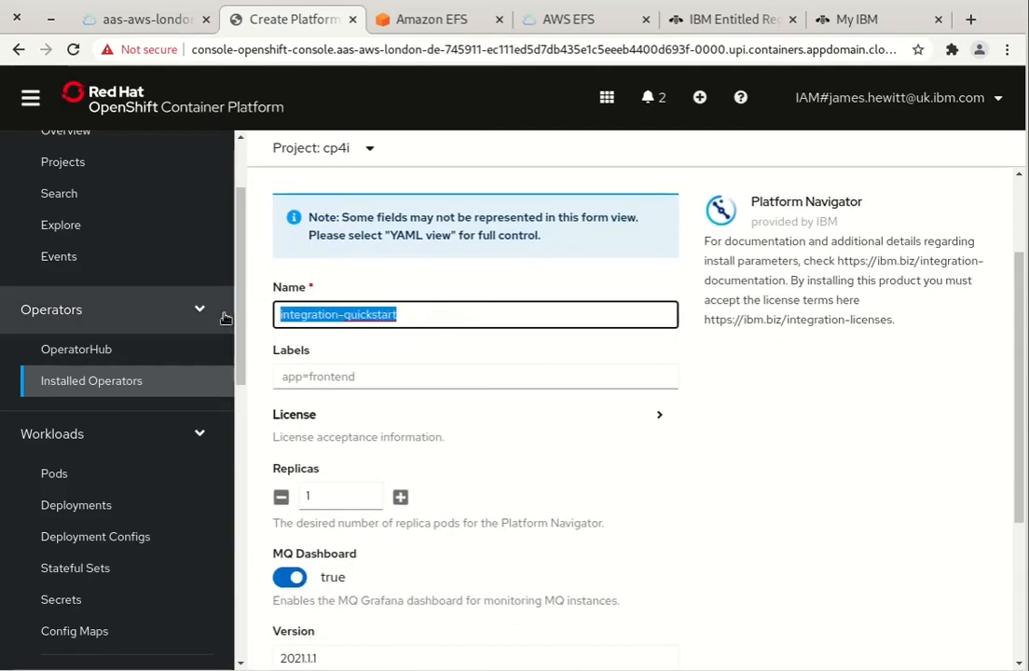
pyautogui.write('cp4i')
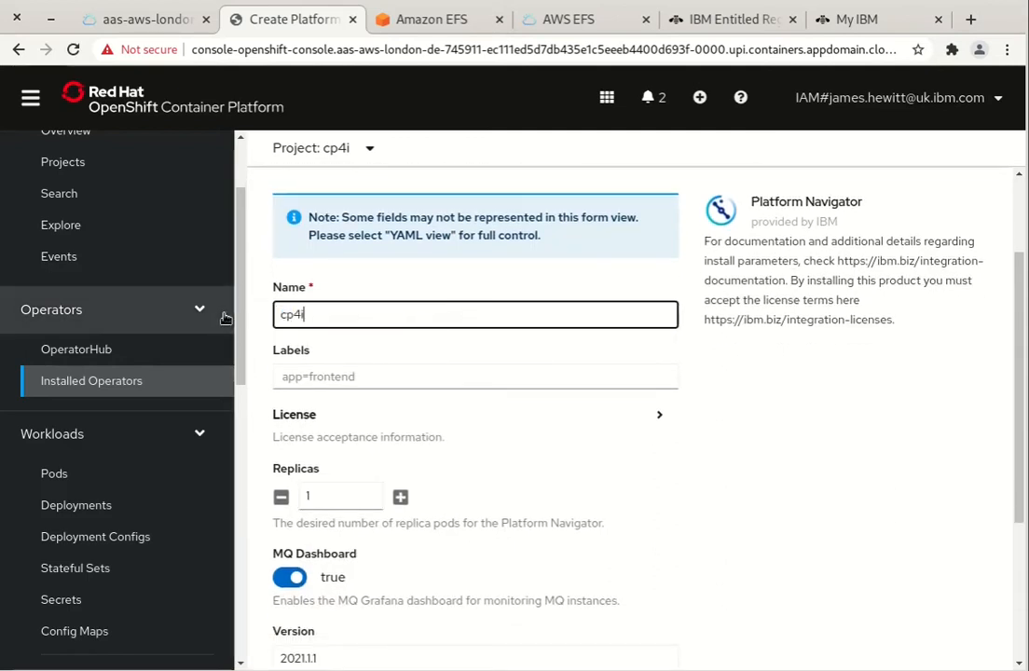
pyautogui.write('-pn')
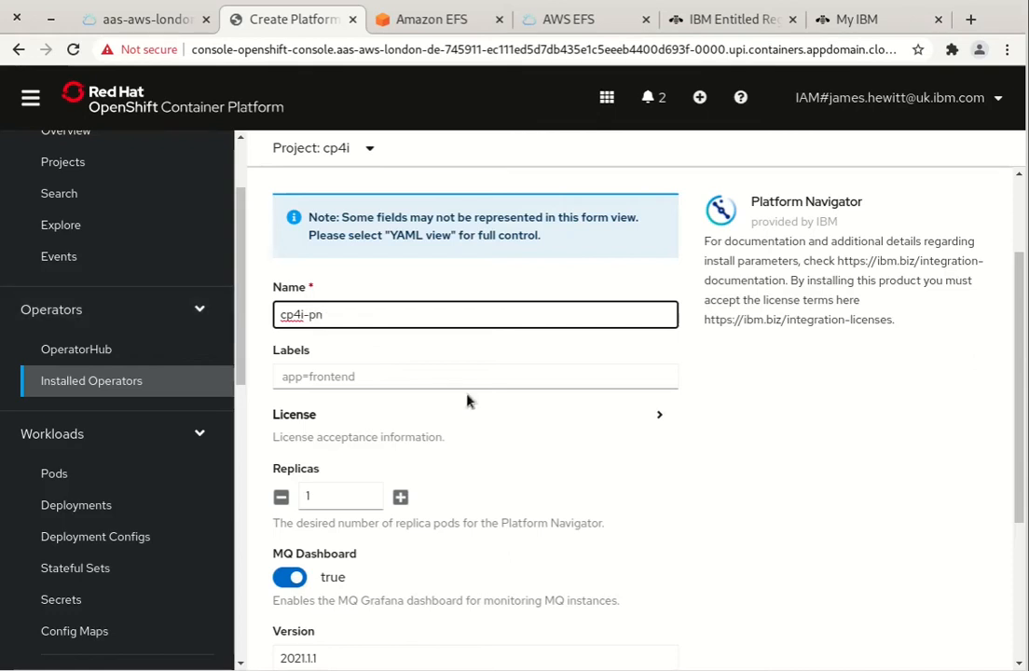
pyautogui.scroll(-3, 445, 444)
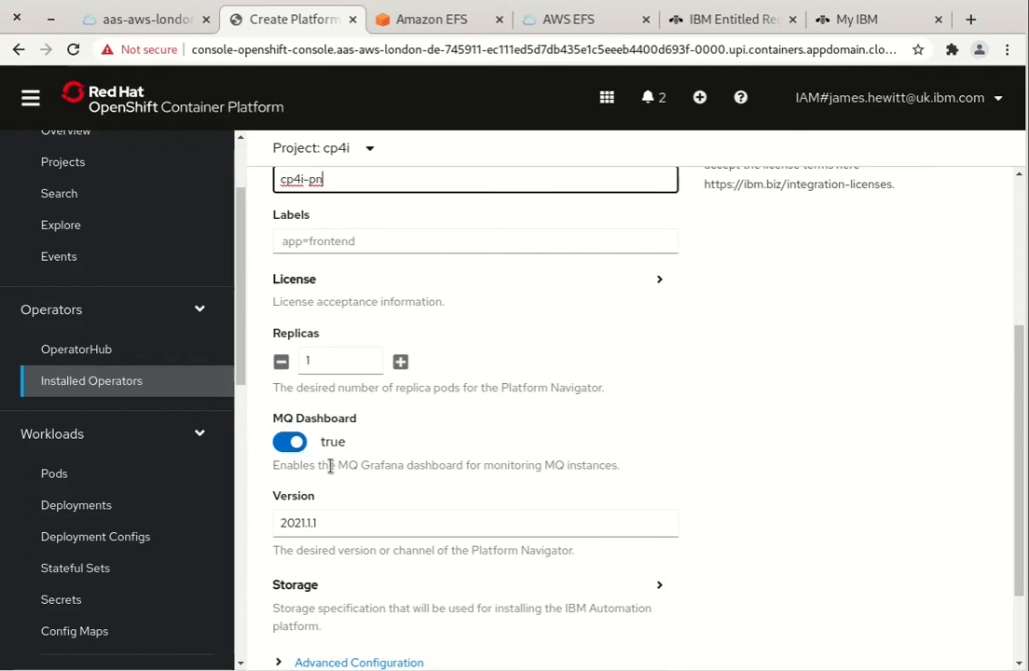
pyautogui.scroll(-1, 330, 466)
pyautogui.click(351, 238)
pyautogui.click(303, 310)
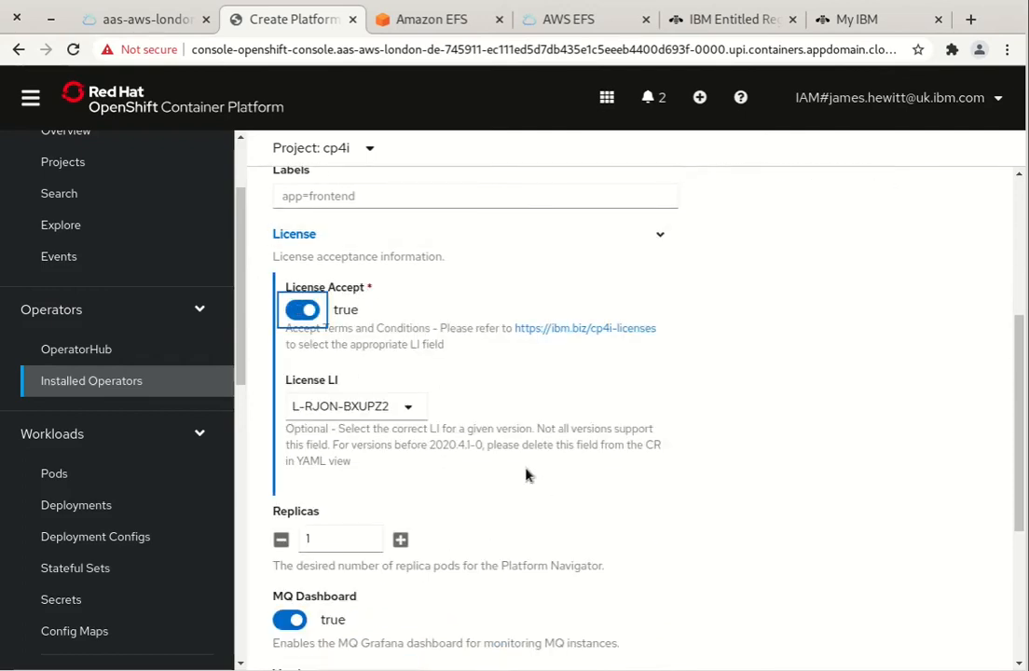
# Select storage class sat-aws-file-gold and create the PlatformNavigator
pyautogui.scroll(-5, 437, 439)
pyautogui.click(429, 473)
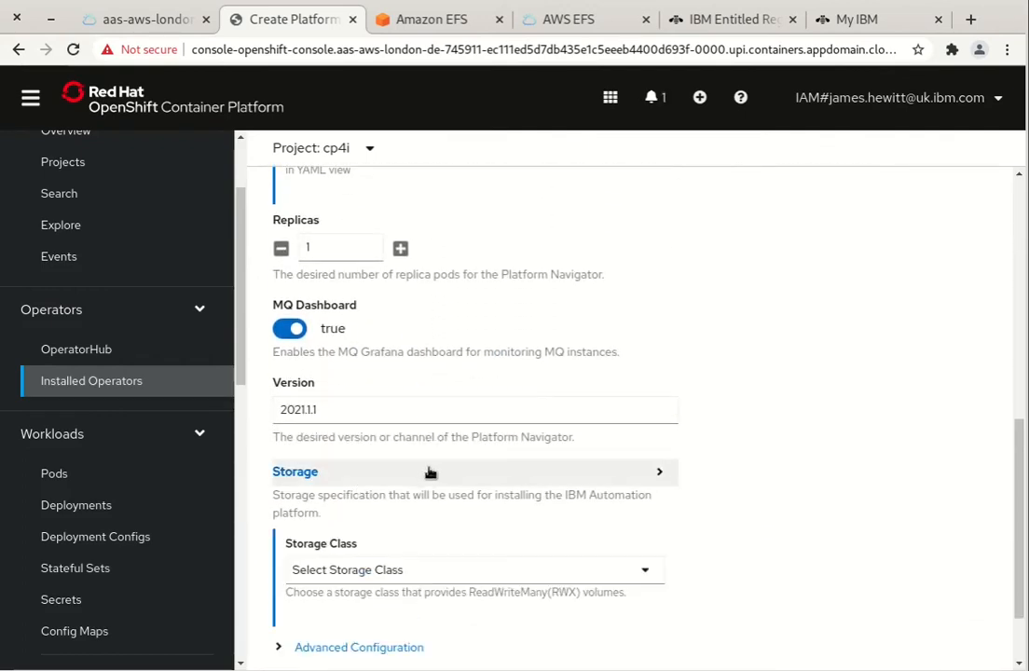
pyautogui.scroll(-2, 439, 499)
pyautogui.click(419, 472)
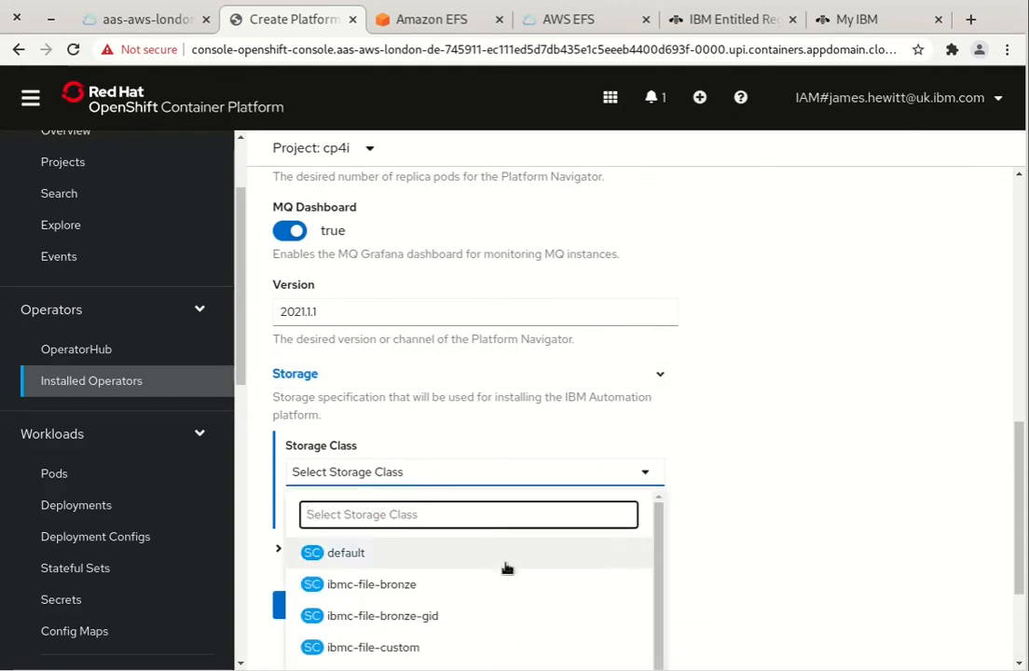
pyautogui.scroll(-3, 503, 564)
pyautogui.scroll(3, 494, 570)
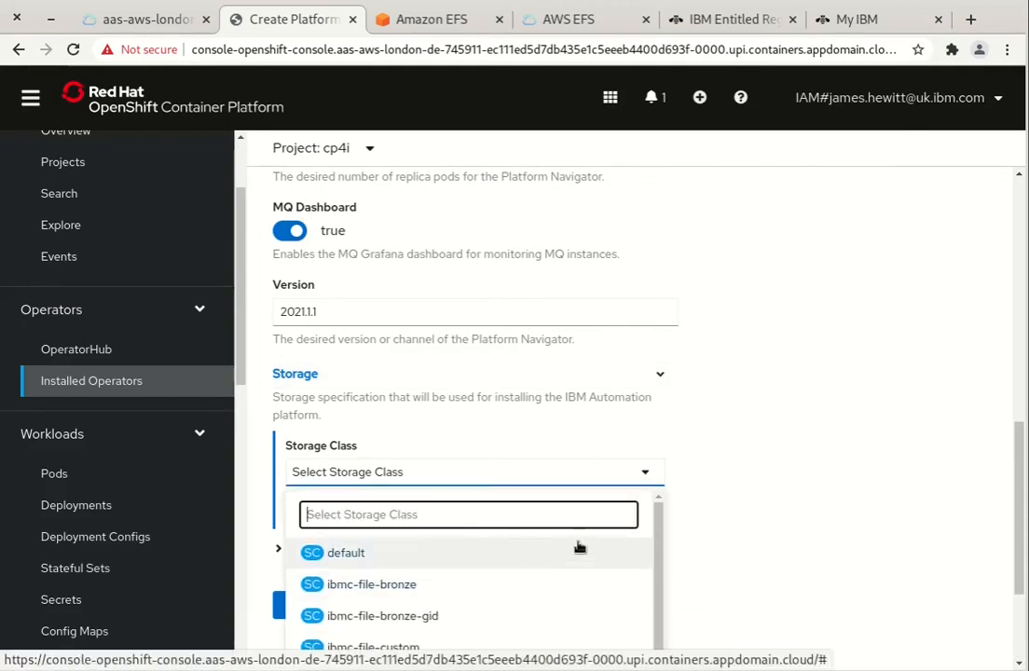
pyautogui.scroll(-2, 725, 515)
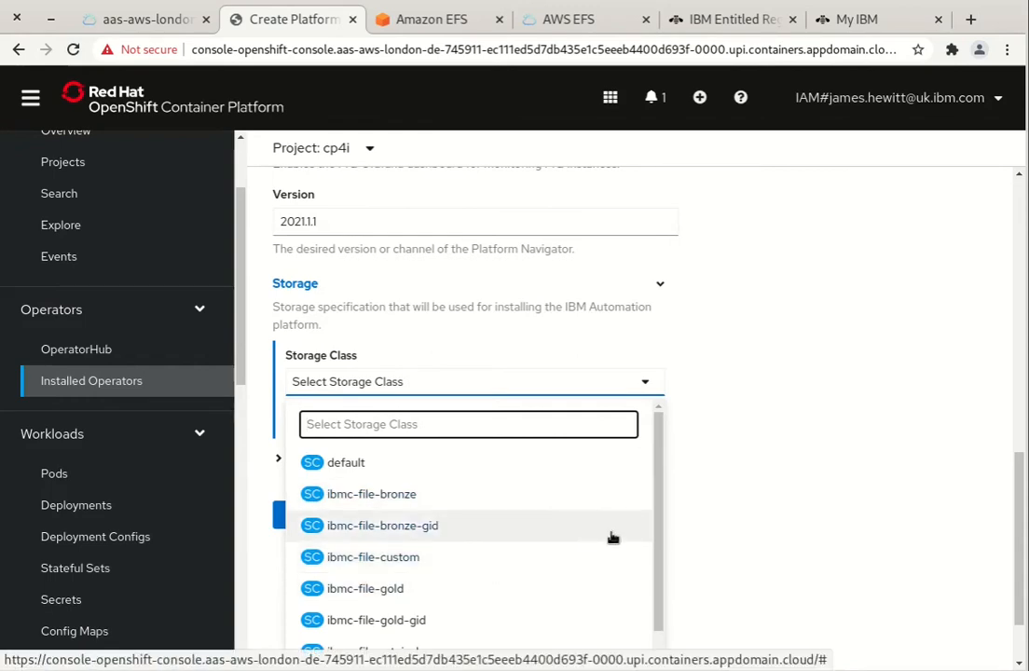
pyautogui.moveTo(659, 515); pyautogui.dragTo(665, 661)
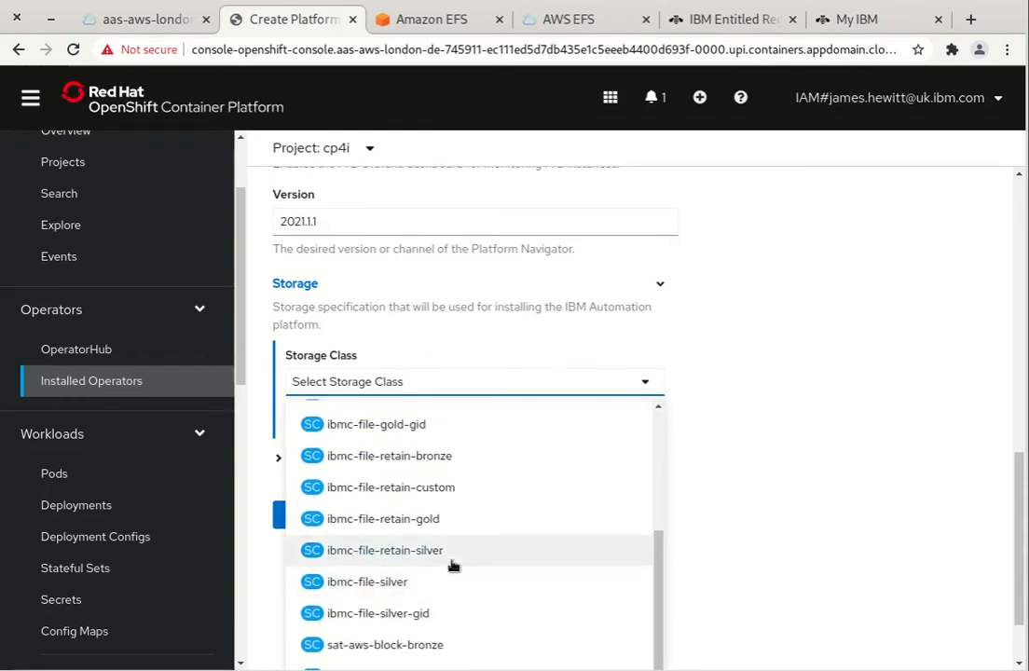
pyautogui.scroll(-2, 457, 571)
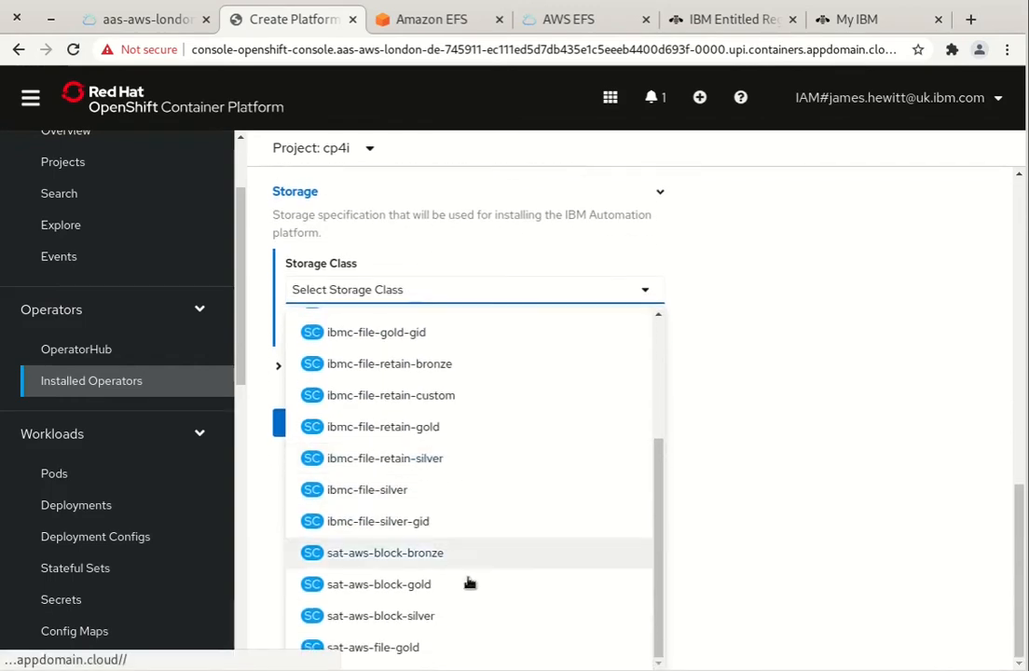
pyautogui.click(424, 648)
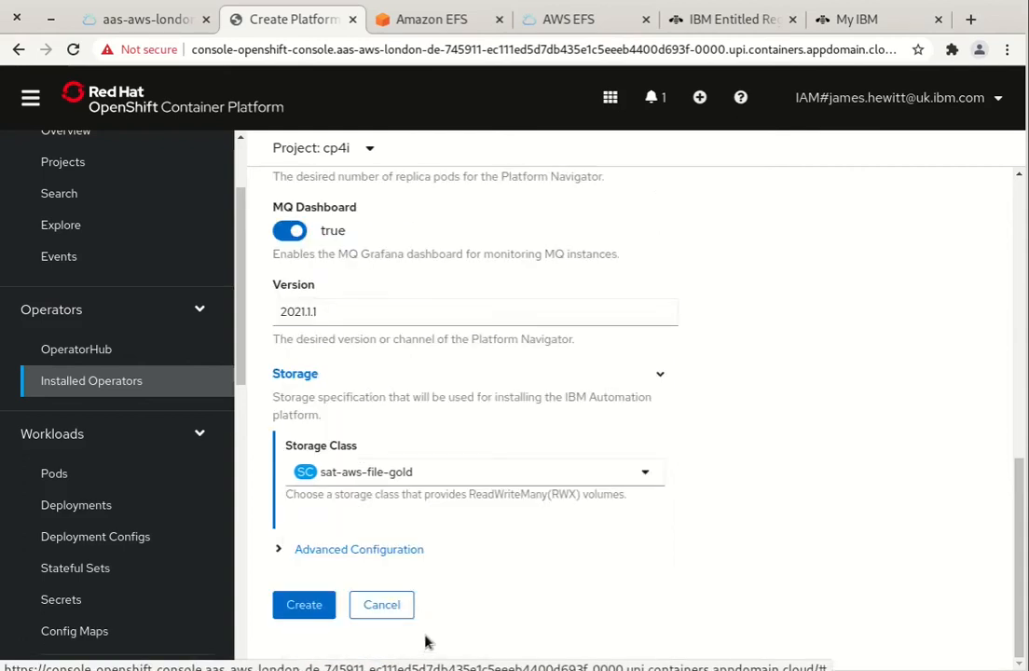
pyautogui.click(304, 607)
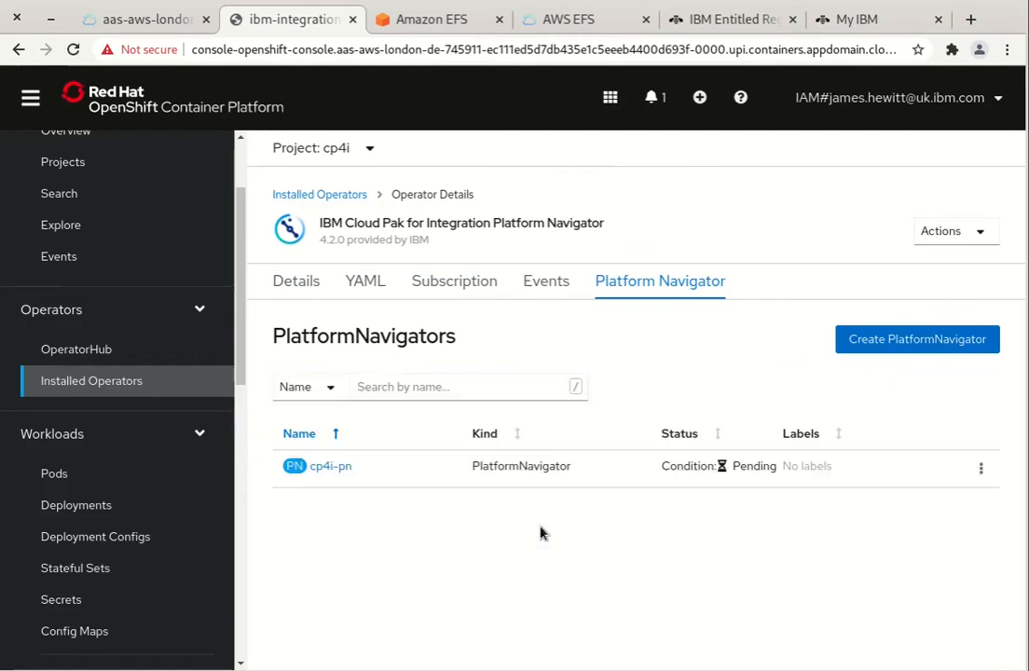
# Open cp4i-pn's details and check its conditions: Pending, reason Creating, 'Attempting to read OperandRequest.'
pyautogui.click(330, 469)
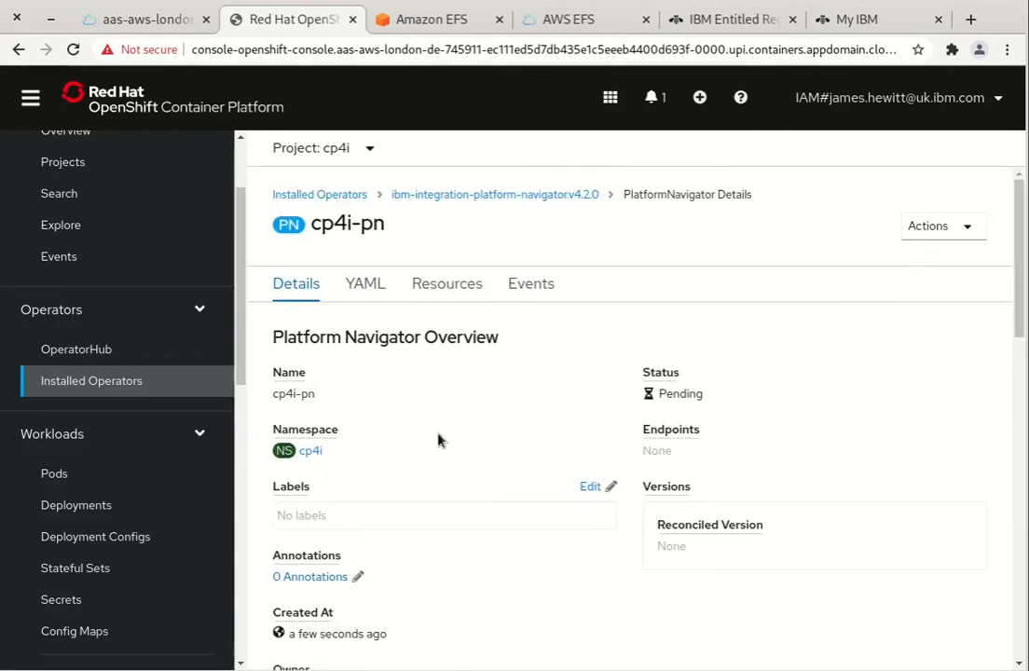
pyautogui.scroll(-1, 440, 442)
pyautogui.scroll(-5, 440, 442)
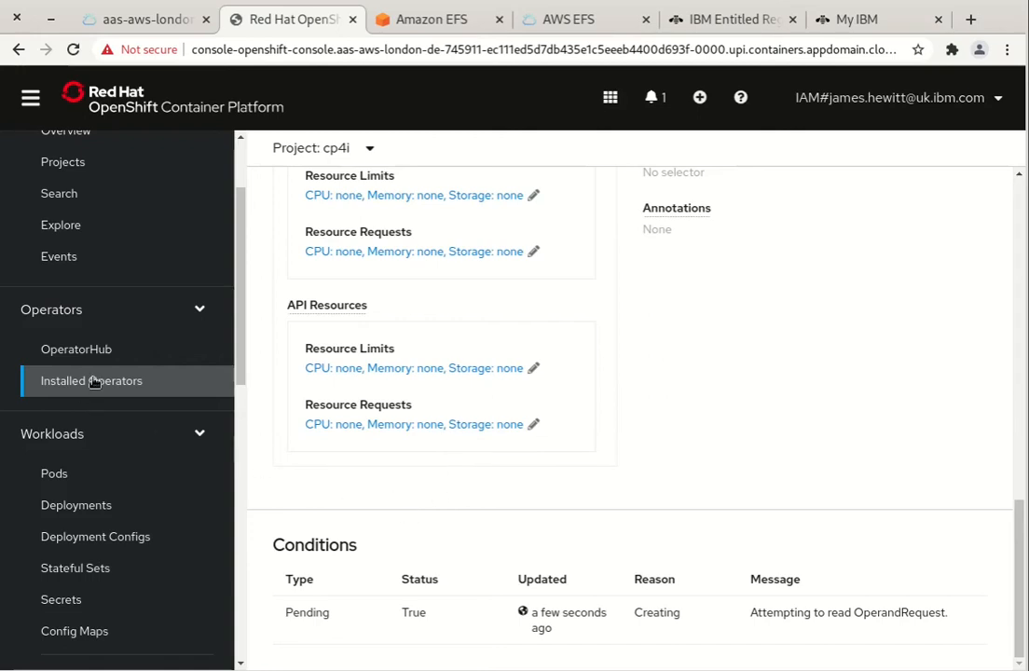
pyautogui.scroll(-8, 102, 382)
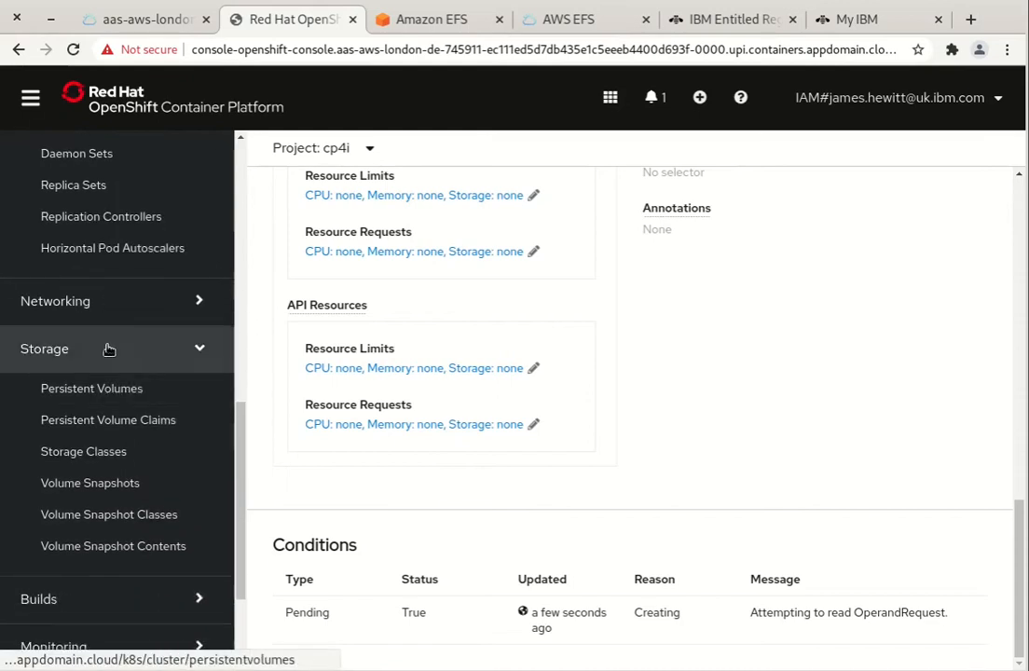
# Show cp4i's persistent volume claims: three datadir-zen-metastoredb claims and user-home-pvc, all Bound at 10 GiB
pyautogui.click(118, 420)
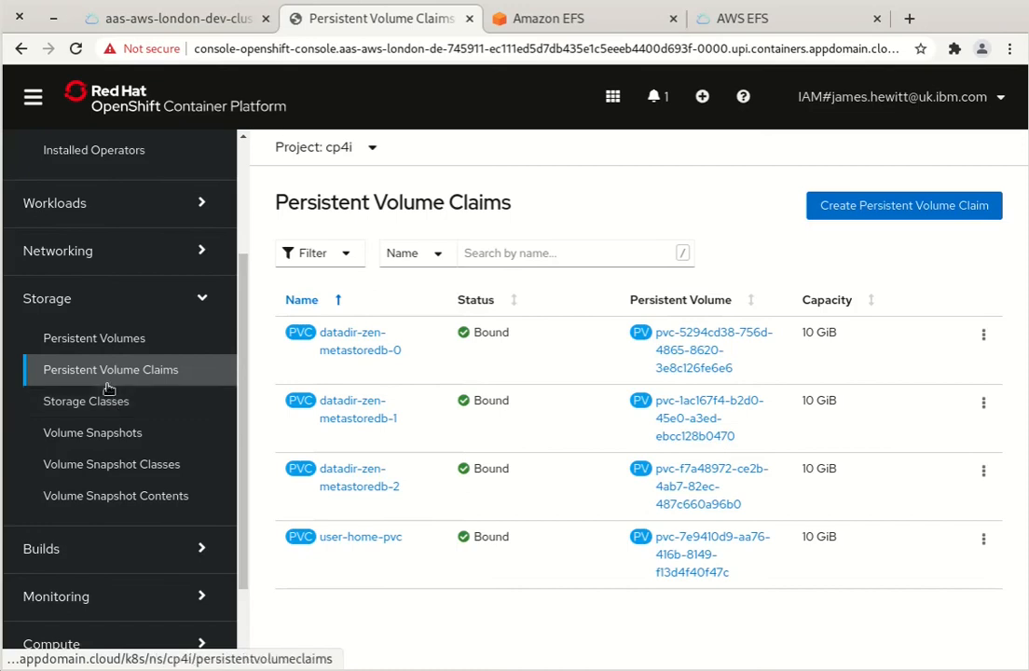
pyautogui.scroll(3, 110, 396)
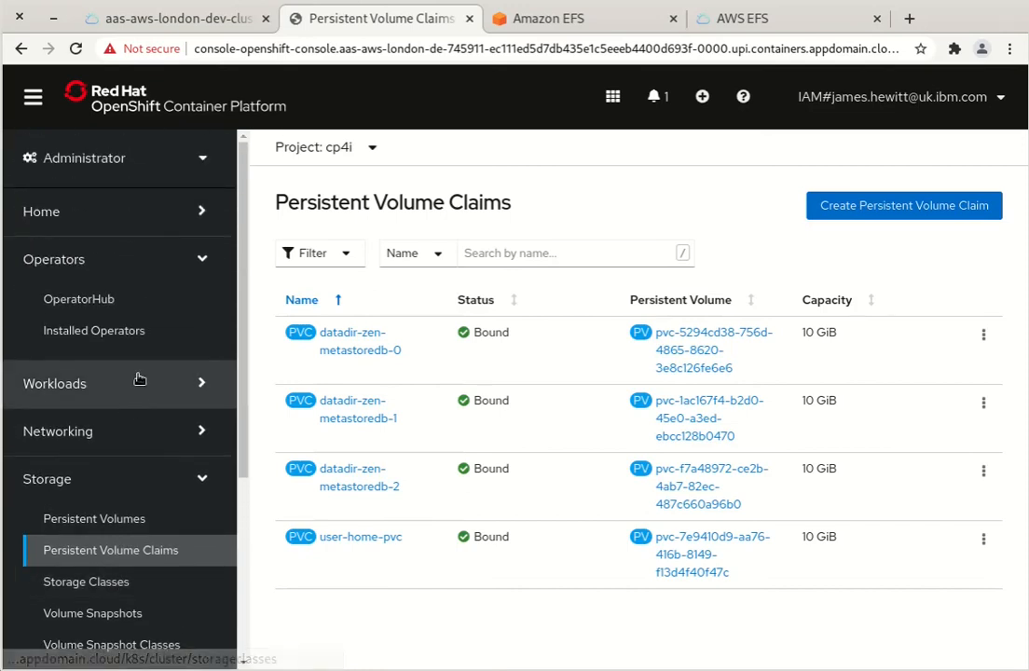
pyautogui.click(202, 478)
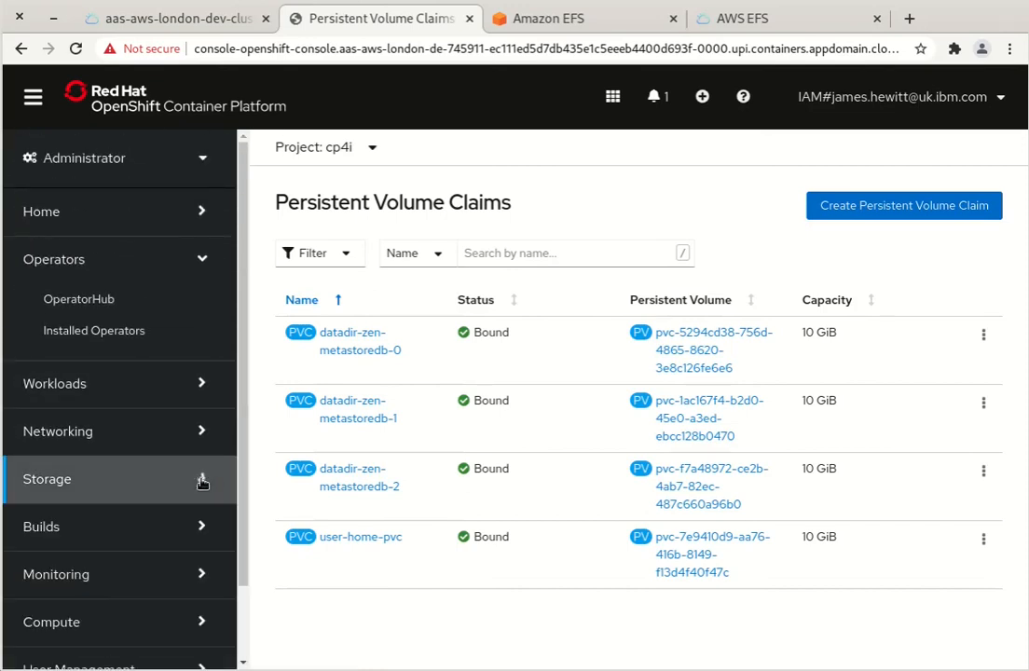
# Check the Platform Navigator operator's instance list shows cp4i-pn with status Ready
pyautogui.click(125, 333)
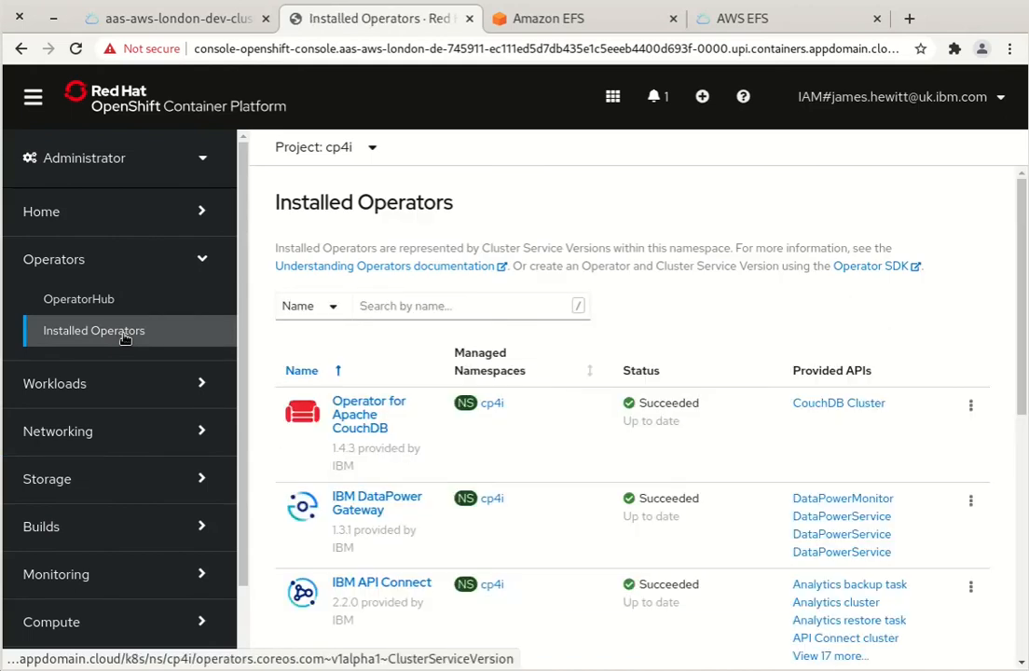
pyautogui.scroll(-8, 616, 392)
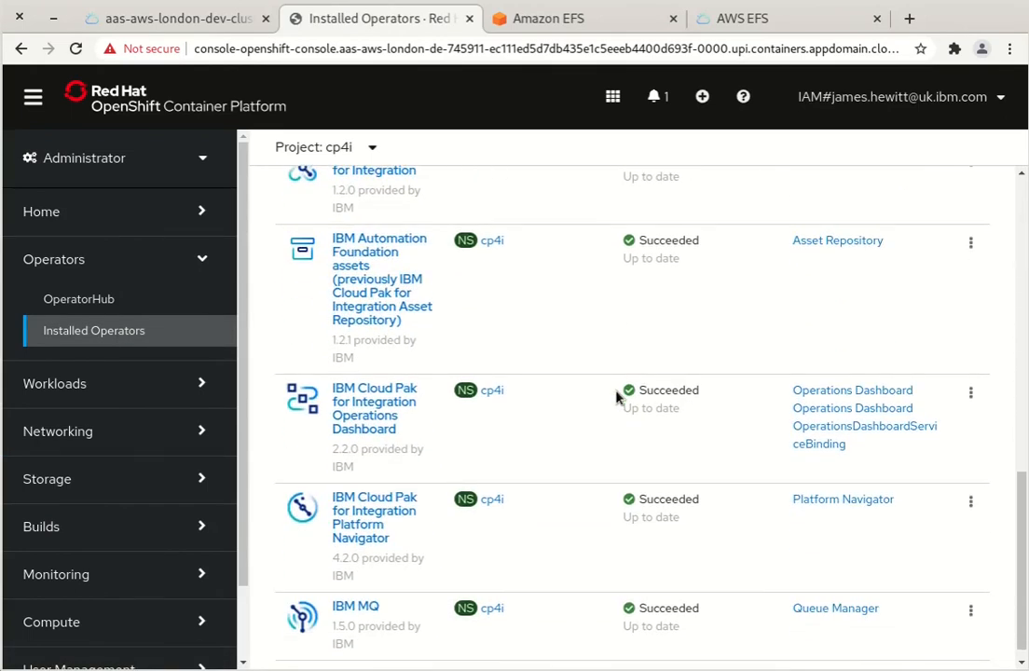
pyautogui.click(408, 496)
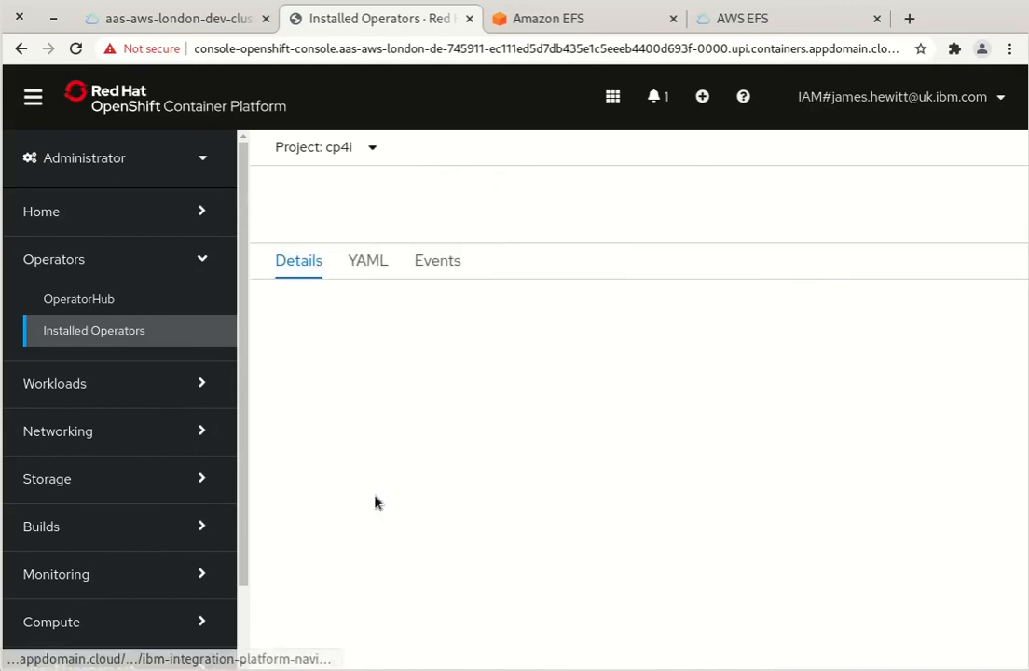
pyautogui.click(668, 291)
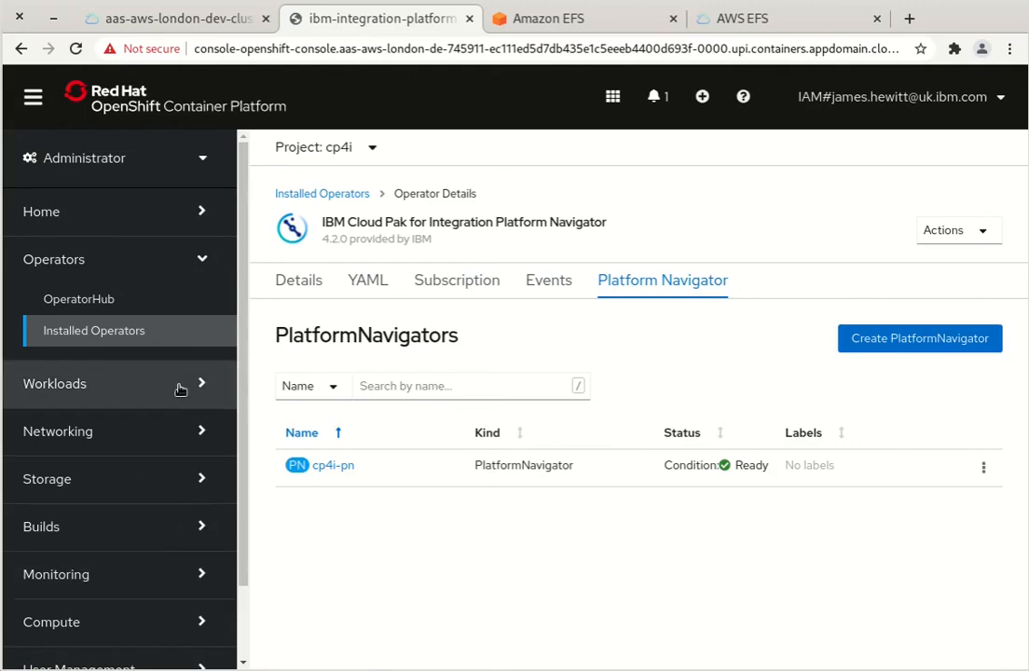
pyautogui.scroll(-2, 143, 386)
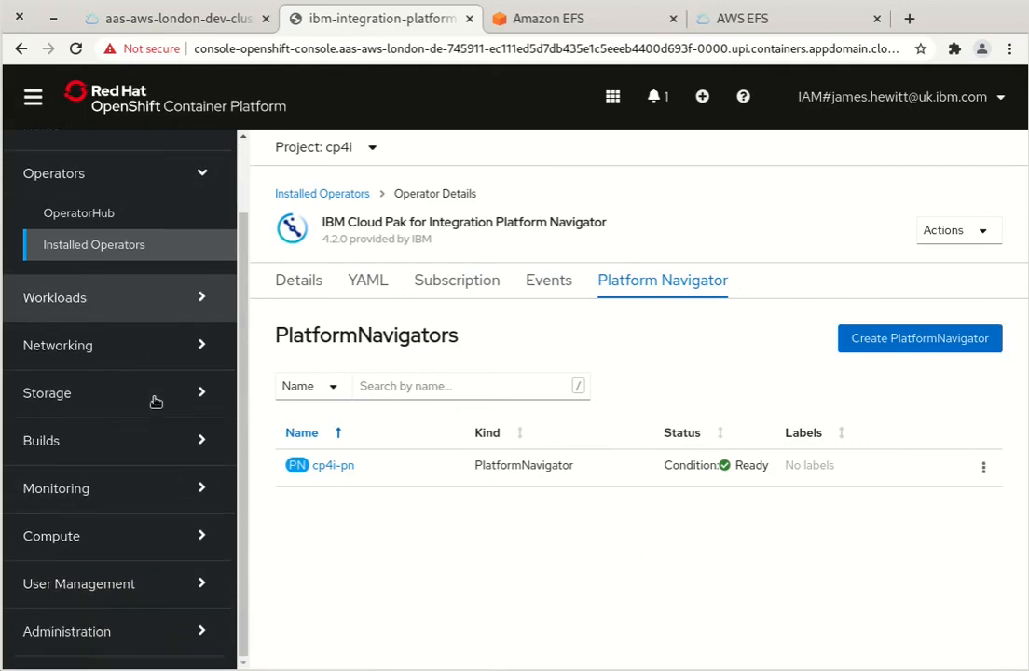
pyautogui.click(195, 297)
# List the secrets in the ibm-common-services project
pyautogui.click(90, 459)
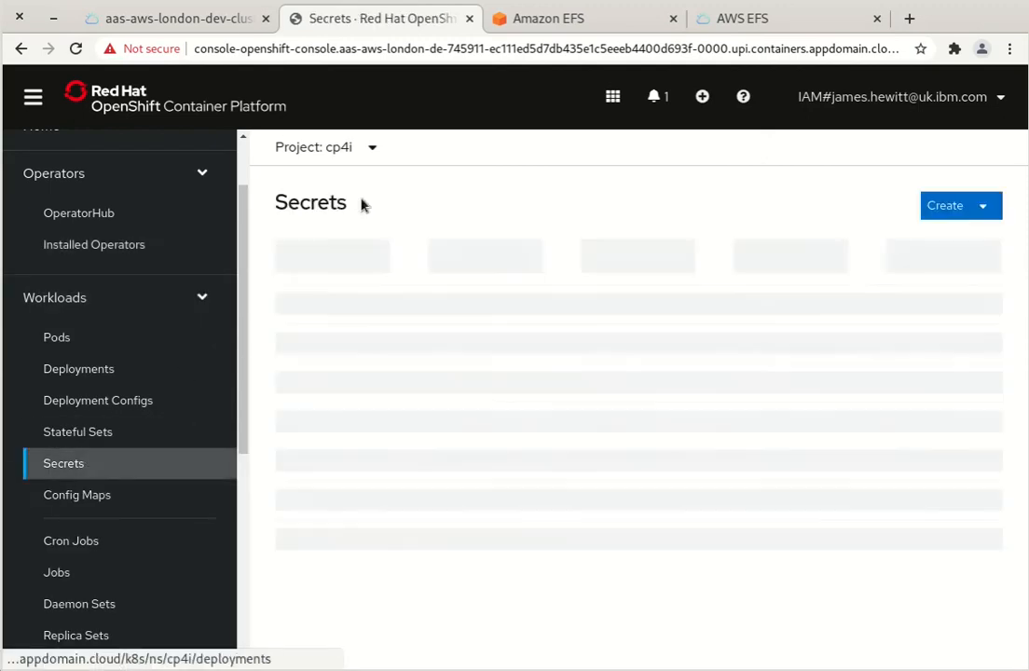
pyautogui.click(349, 148)
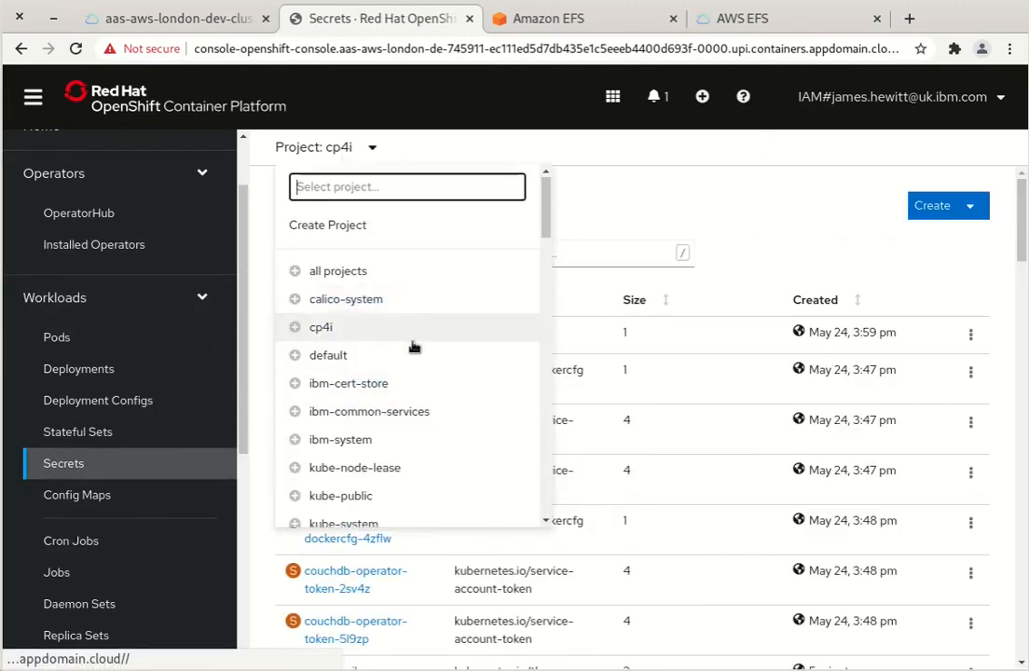
pyautogui.scroll(-3, 417, 354)
pyautogui.scroll(2, 410, 345)
pyautogui.click(397, 279)
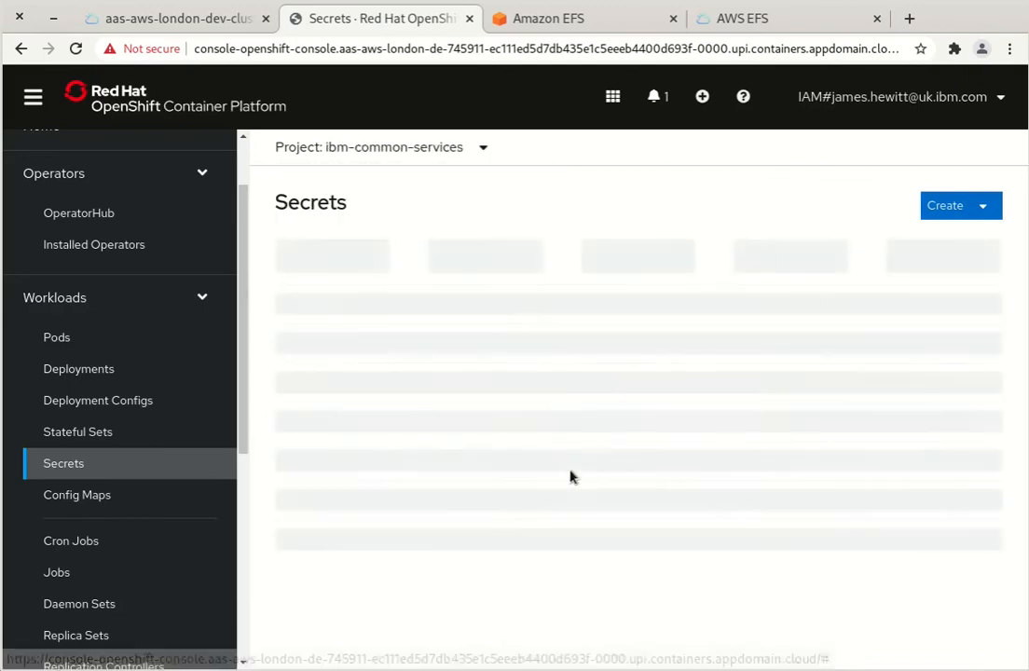
# Copy the admin_password value from the platform-auth-idp-credentials secret
pyautogui.scroll(-15, 560, 480)
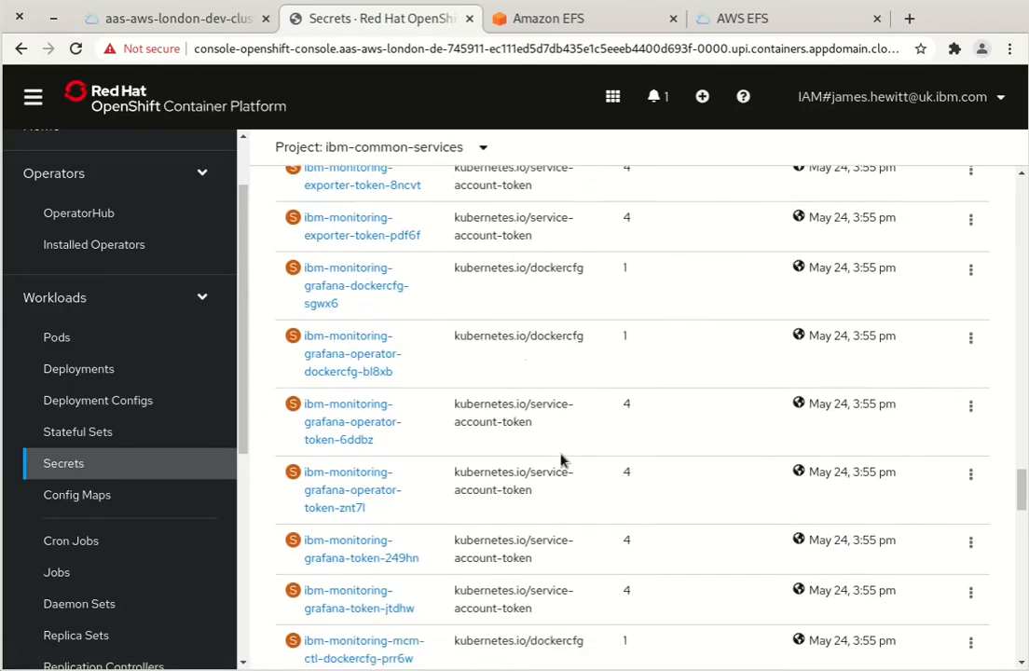
pyautogui.scroll(-15, 561, 459)
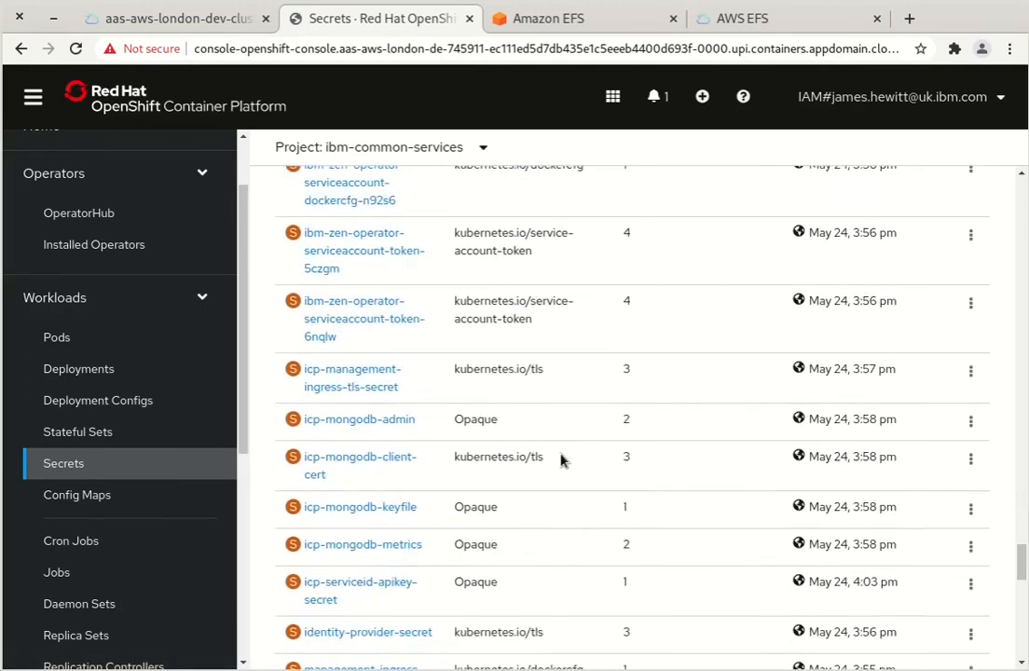
pyautogui.scroll(-8, 560, 459)
pyautogui.scroll(6, 561, 460)
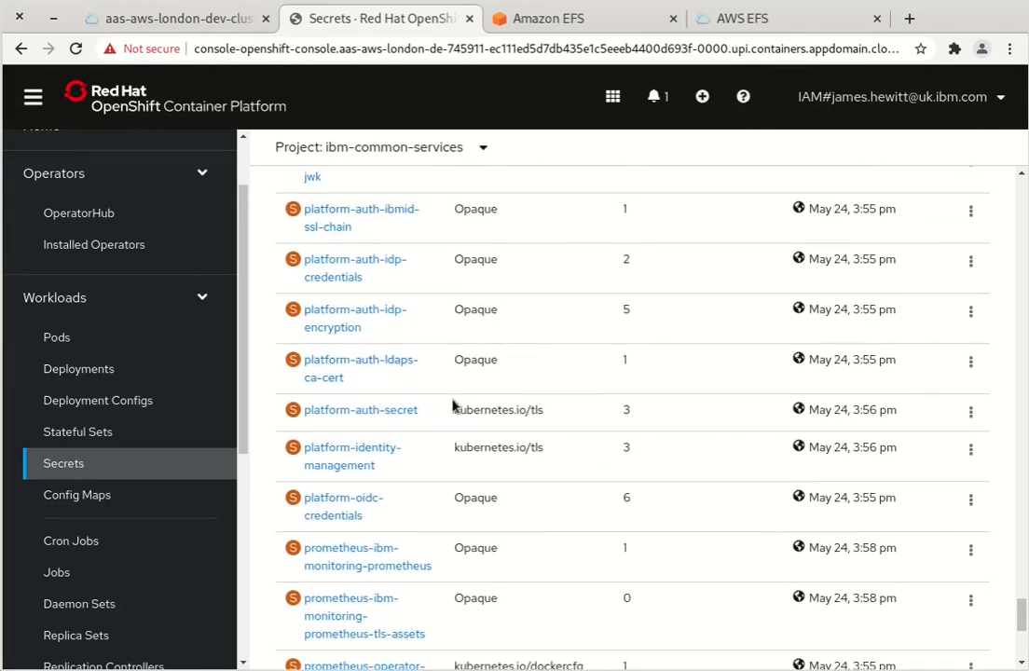
pyautogui.scroll(1, 365, 361)
pyautogui.click(363, 358)
pyautogui.scroll(-5, 475, 487)
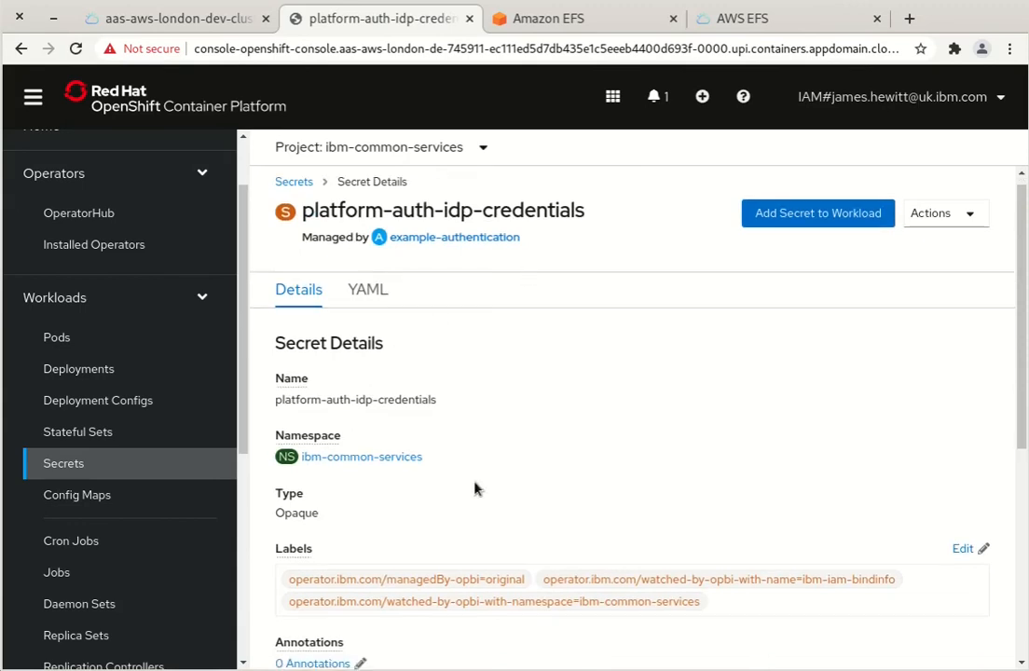
pyautogui.click(970, 543)
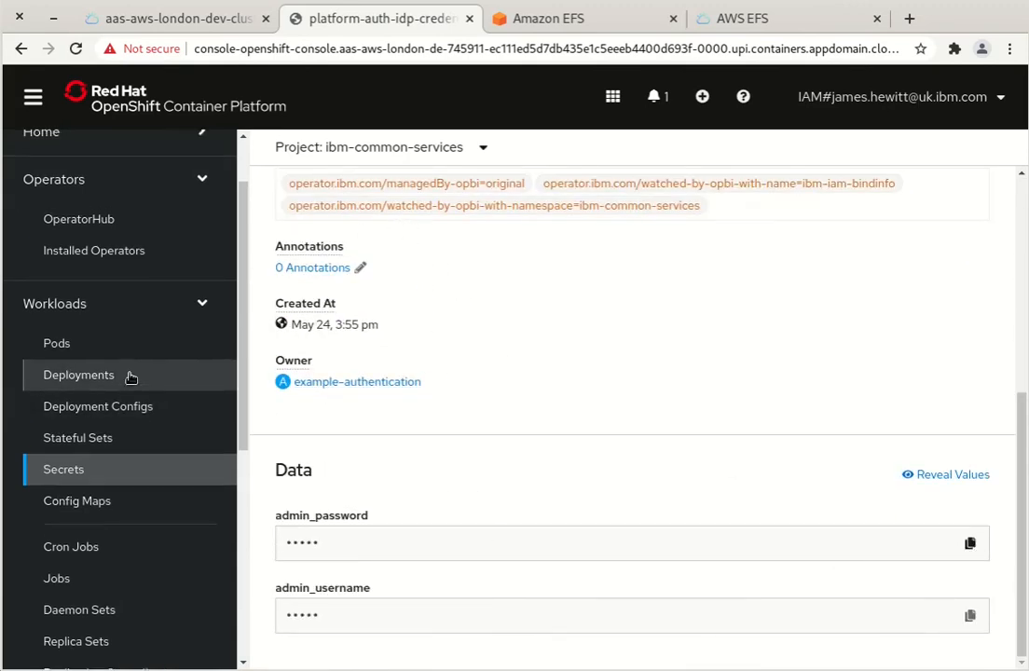
# Return to the ibm-common-services installed operators list, all showing Succeeded
pyautogui.scroll(2, 131, 377)
pyautogui.click(130, 336)
pyautogui.scroll(-15, 475, 508)
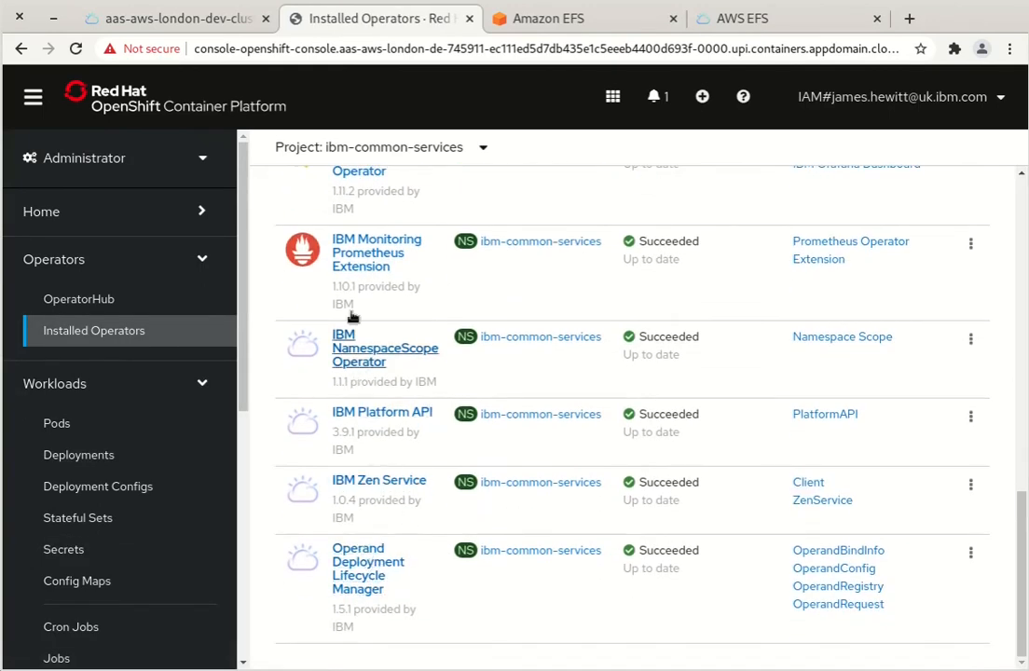
# Switch to cp4i, open the cp4i-pn PlatformNavigator and follow its Platform Navigator UI endpoint link
pyautogui.click(345, 147)
pyautogui.click(349, 332)
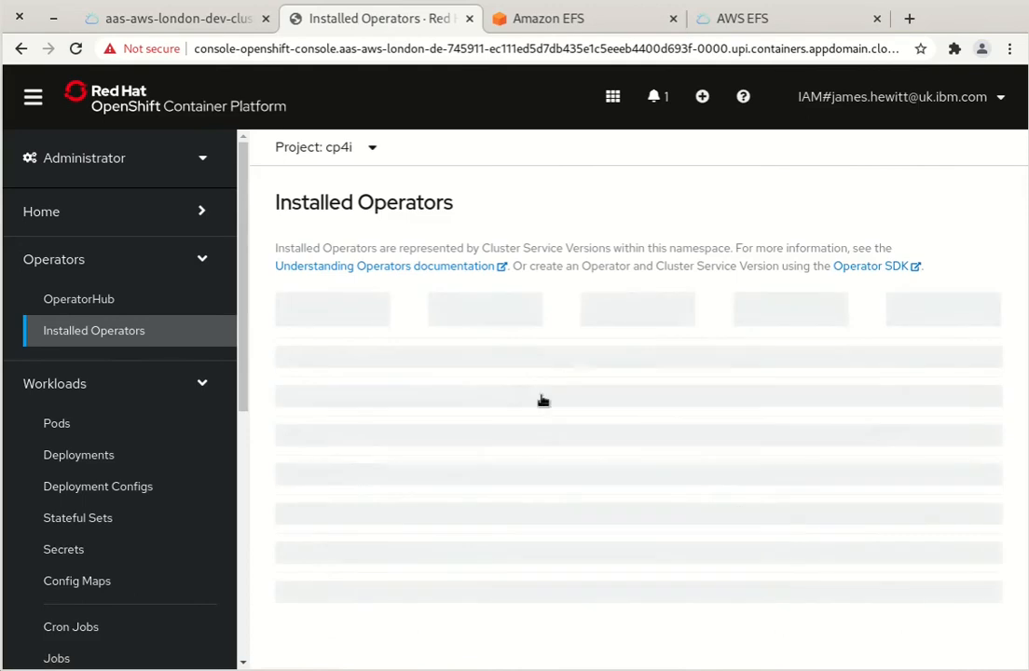
pyautogui.scroll(-5, 574, 455)
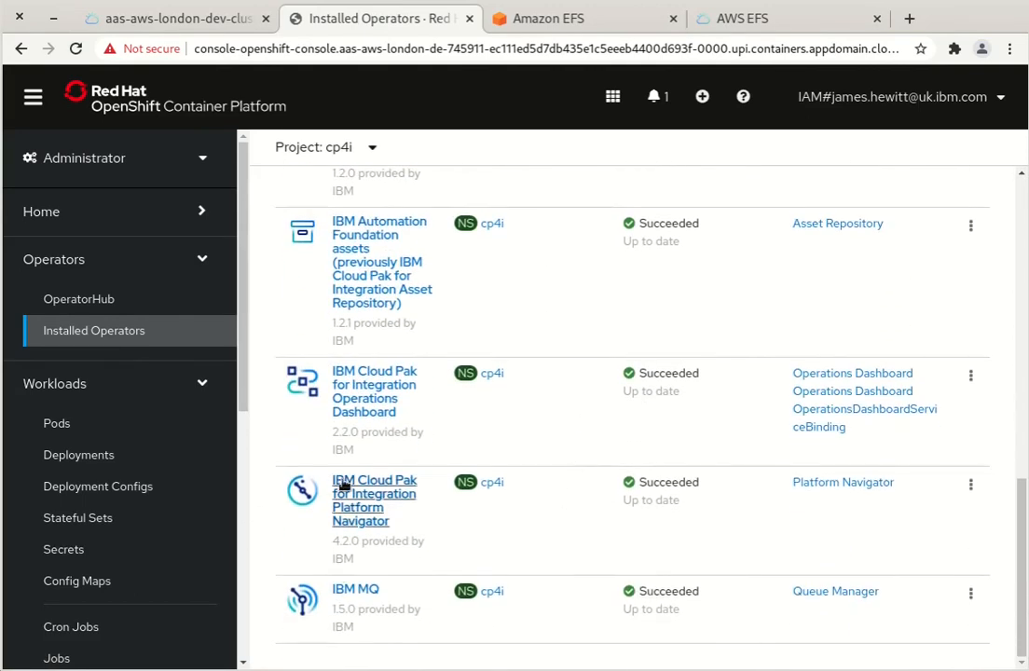
pyautogui.click(340, 486)
pyautogui.click(623, 280)
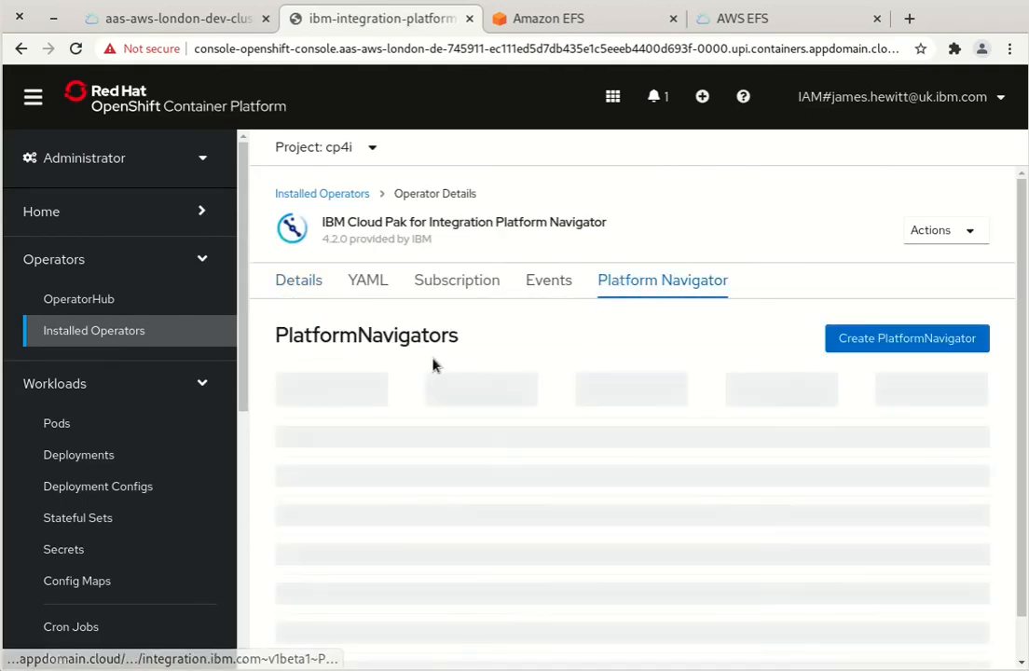
pyautogui.click(338, 469)
pyautogui.scroll(-3, 522, 443)
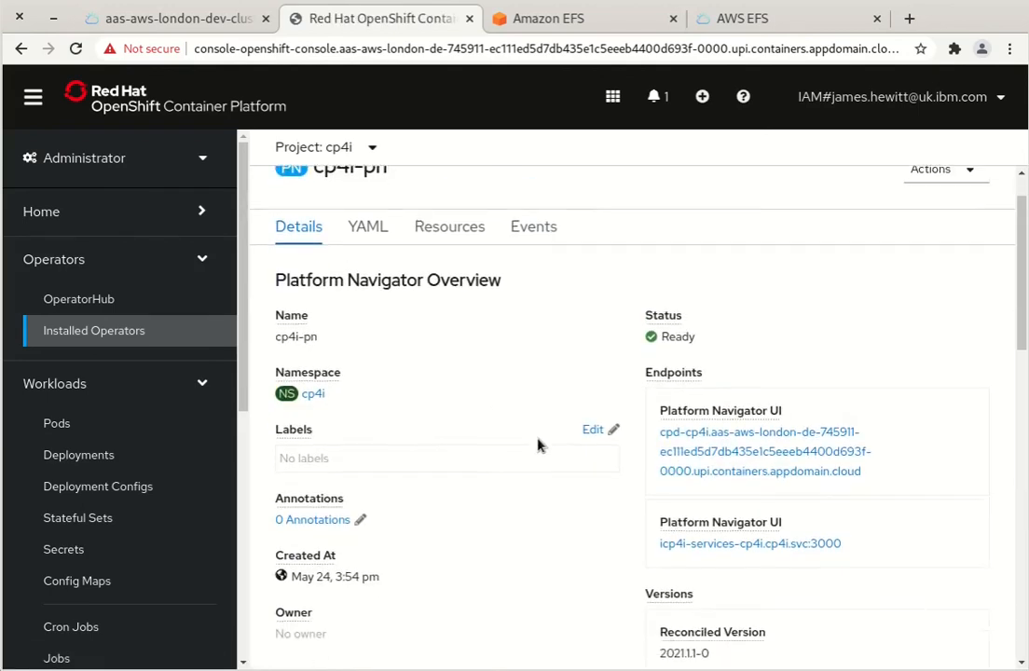
pyautogui.click(788, 295)
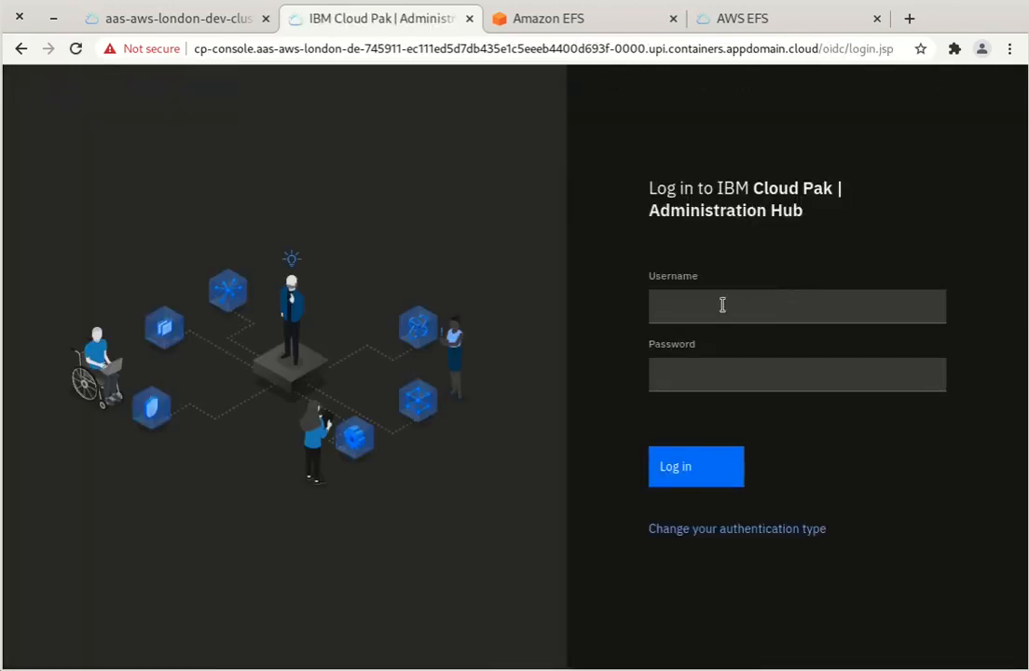
# Log in as admin using the copied admin password
pyautogui.click(723, 305)
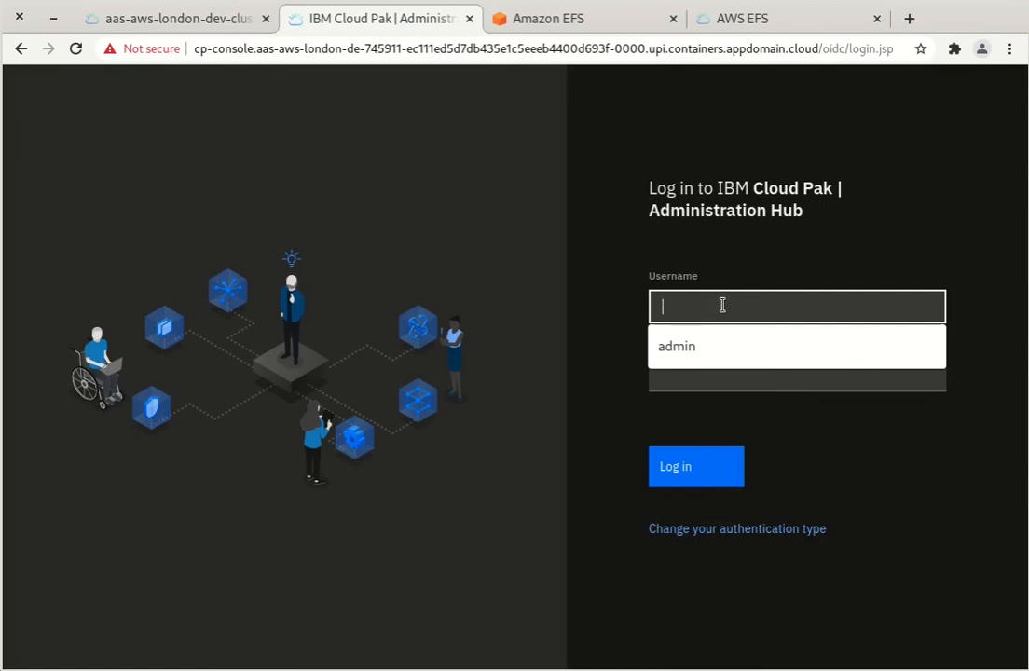
pyautogui.write('admin')
pyautogui.press('Tab')
pyautogui.hotkey('ctrl', 'v')
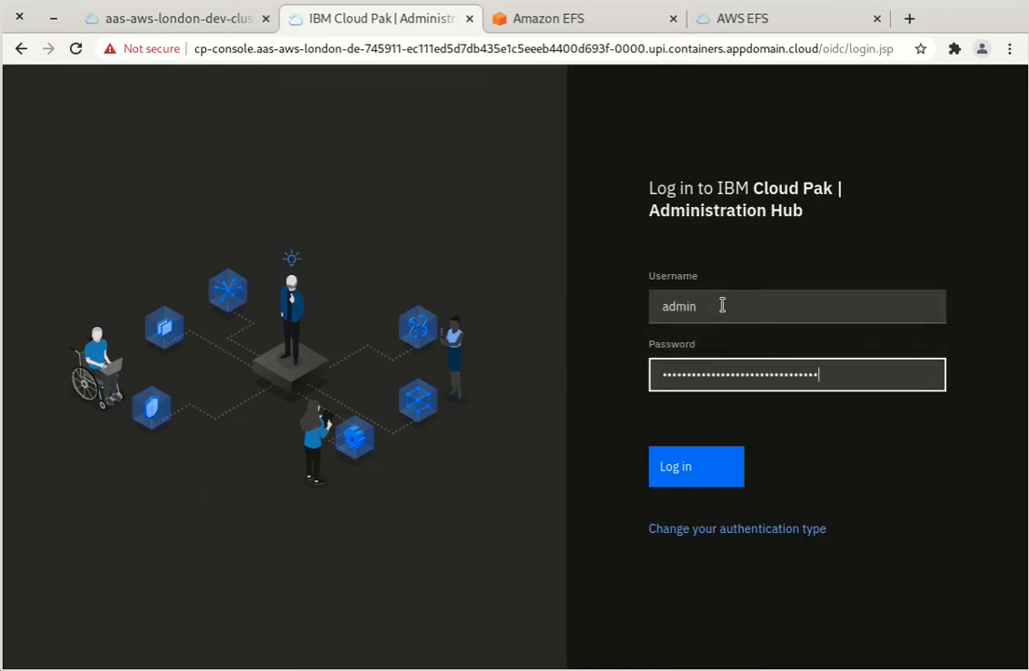
pyautogui.click(685, 473)
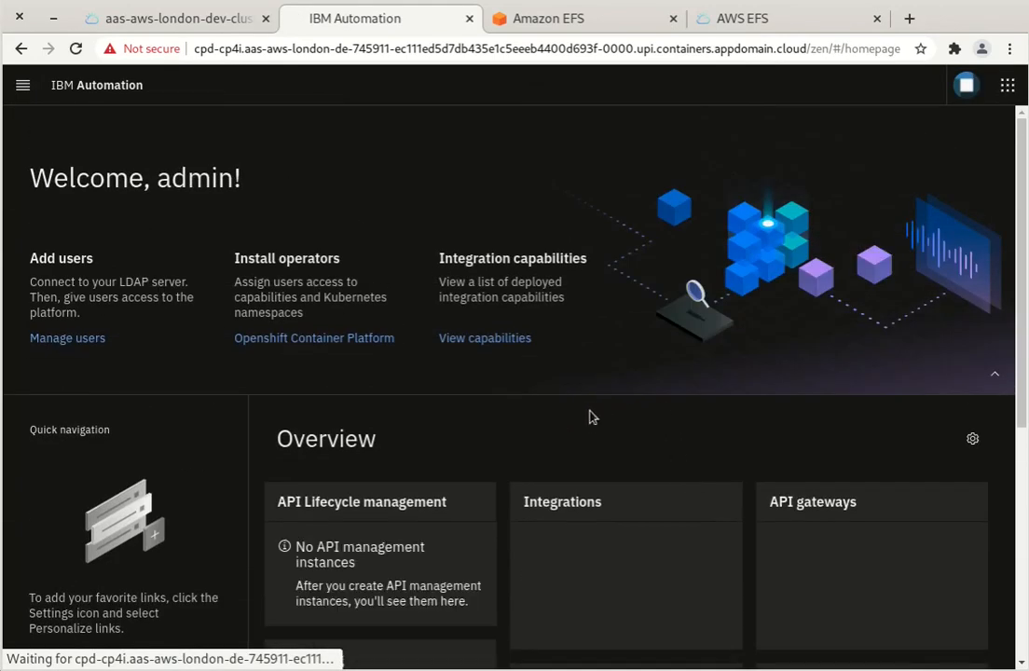
pyautogui.scroll(-1, 646, 401)
pyautogui.scroll(-4, 647, 405)
pyautogui.scroll(4, 645, 399)
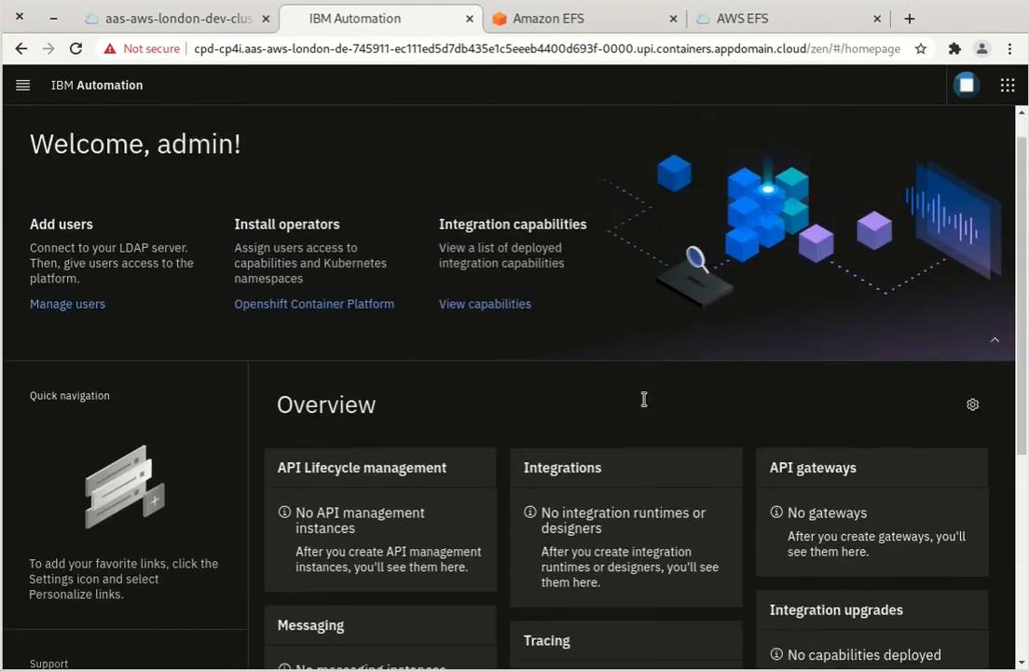